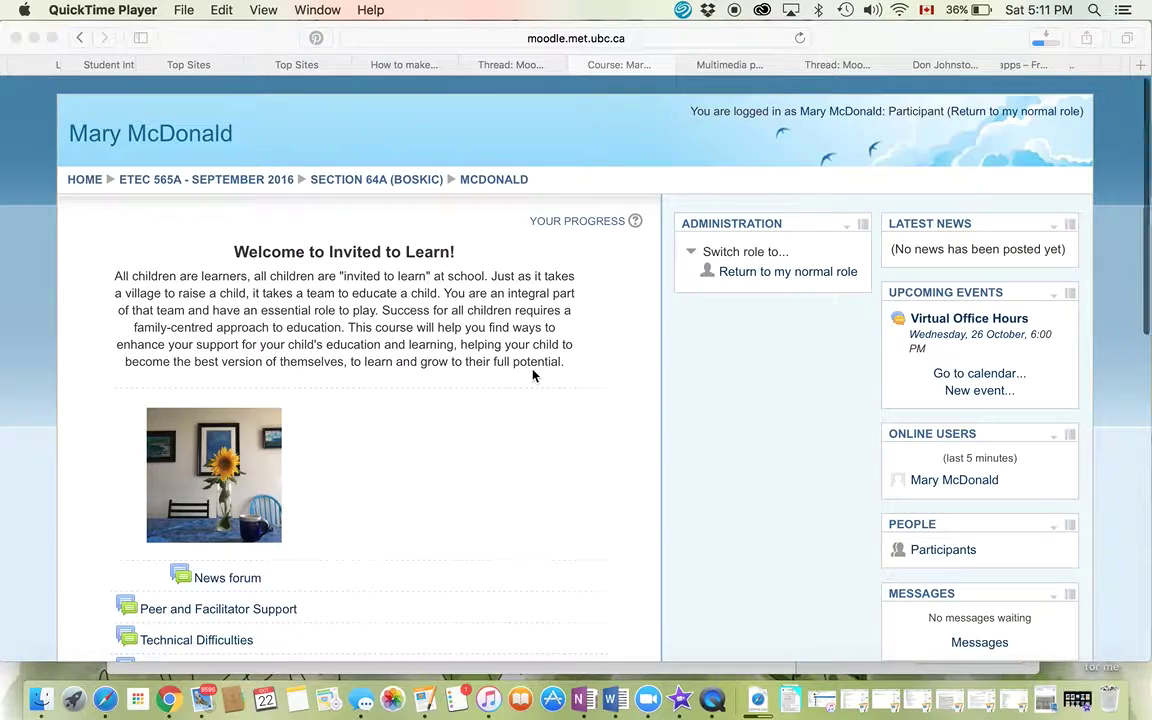
# Step: Scroll the 'Invited to Learn' course page and enter the Peer and Facilitator Support forum
pyautogui.scroll(-3, 533, 375)
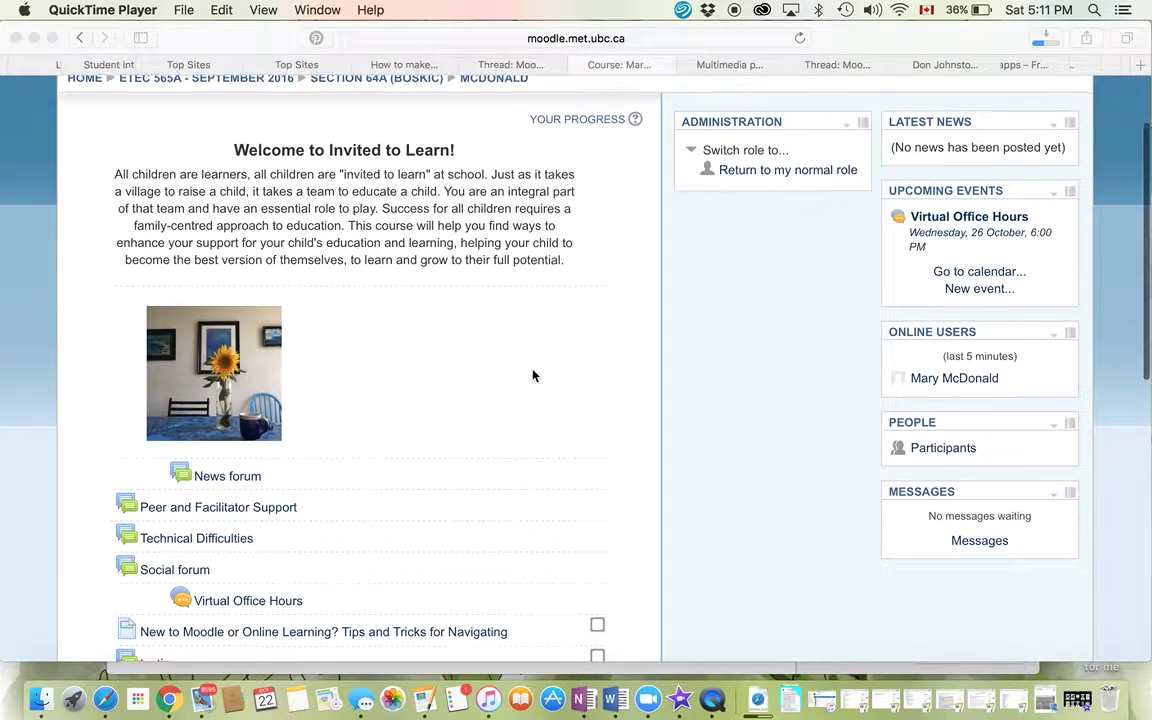
pyautogui.scroll(-2, 533, 375)
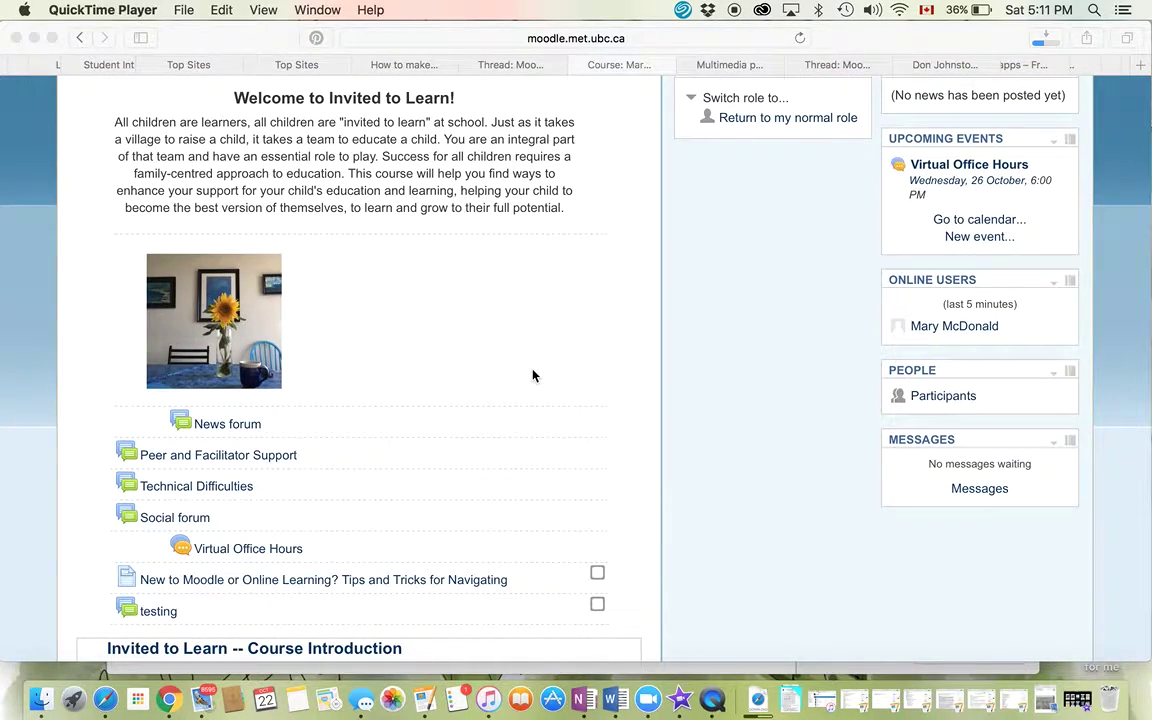
pyautogui.scroll(-1, 533, 375)
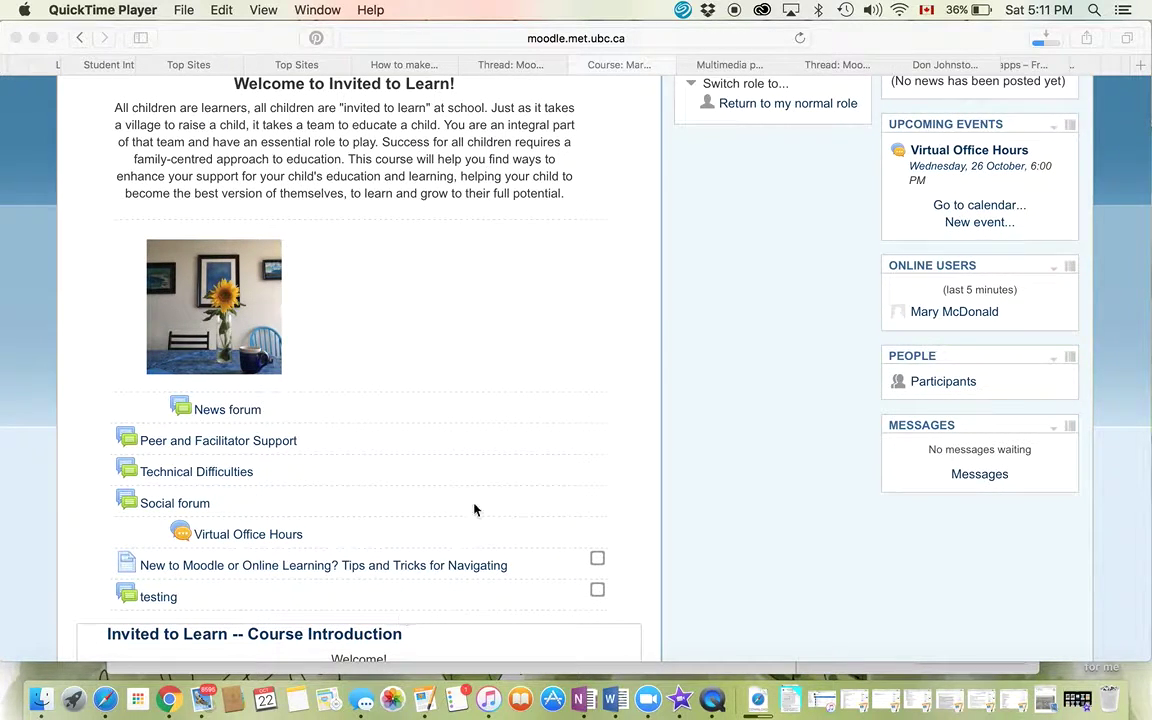
pyautogui.click(184, 450)
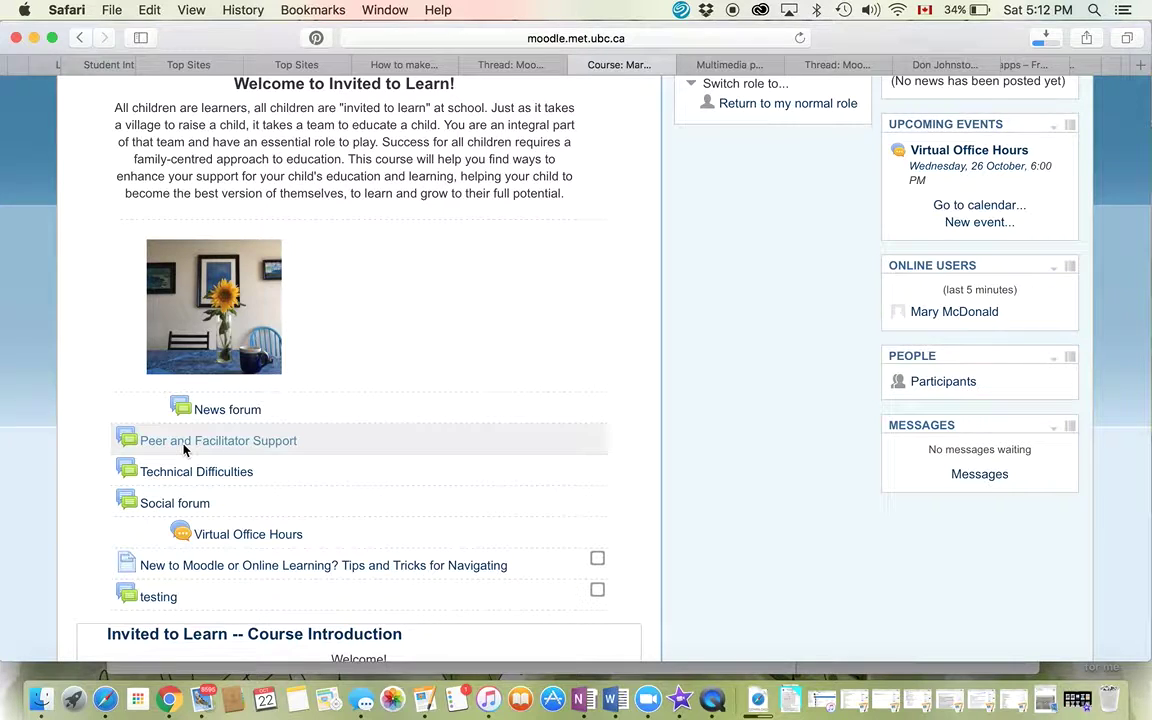
pyautogui.click(184, 450)
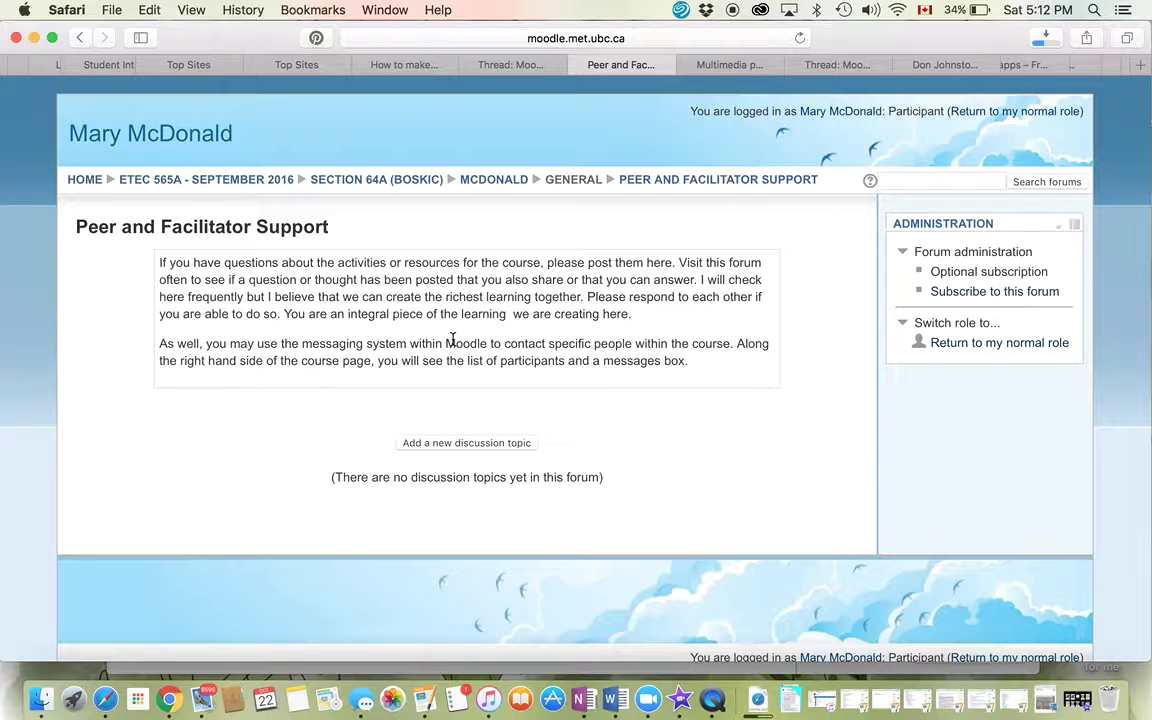
# Step: Start a new discussion topic and expand the message editor to show all formatting buttons
pyautogui.click(487, 445)
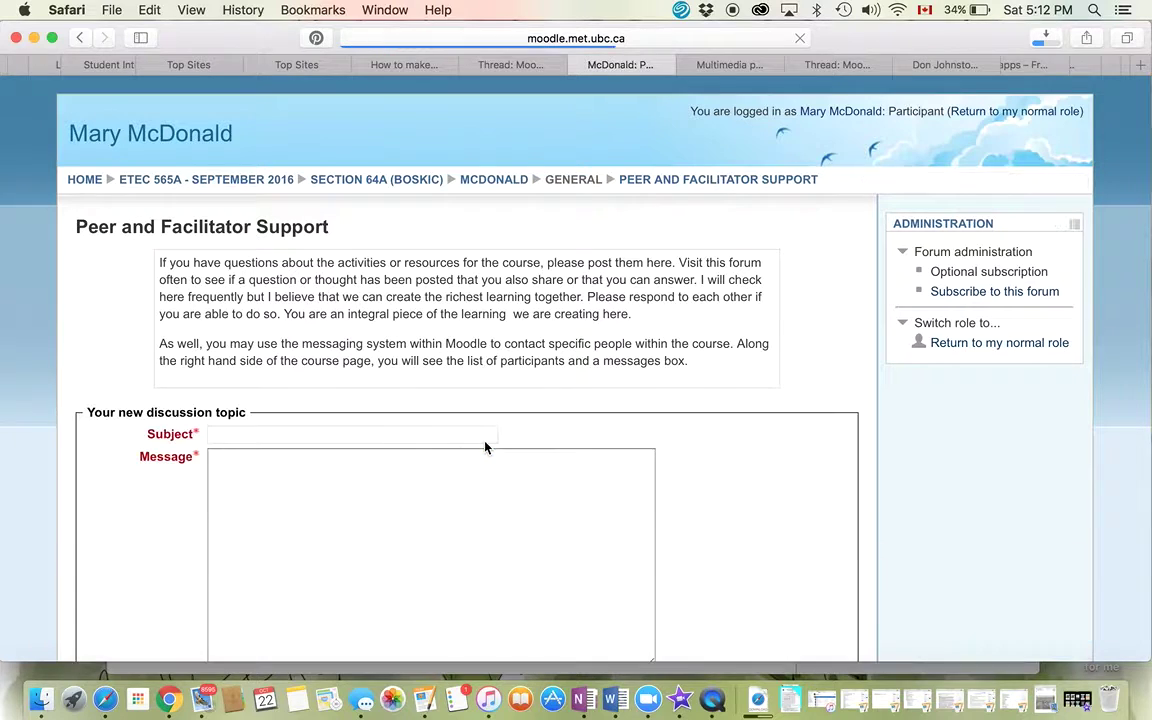
pyautogui.scroll(-3, 605, 408)
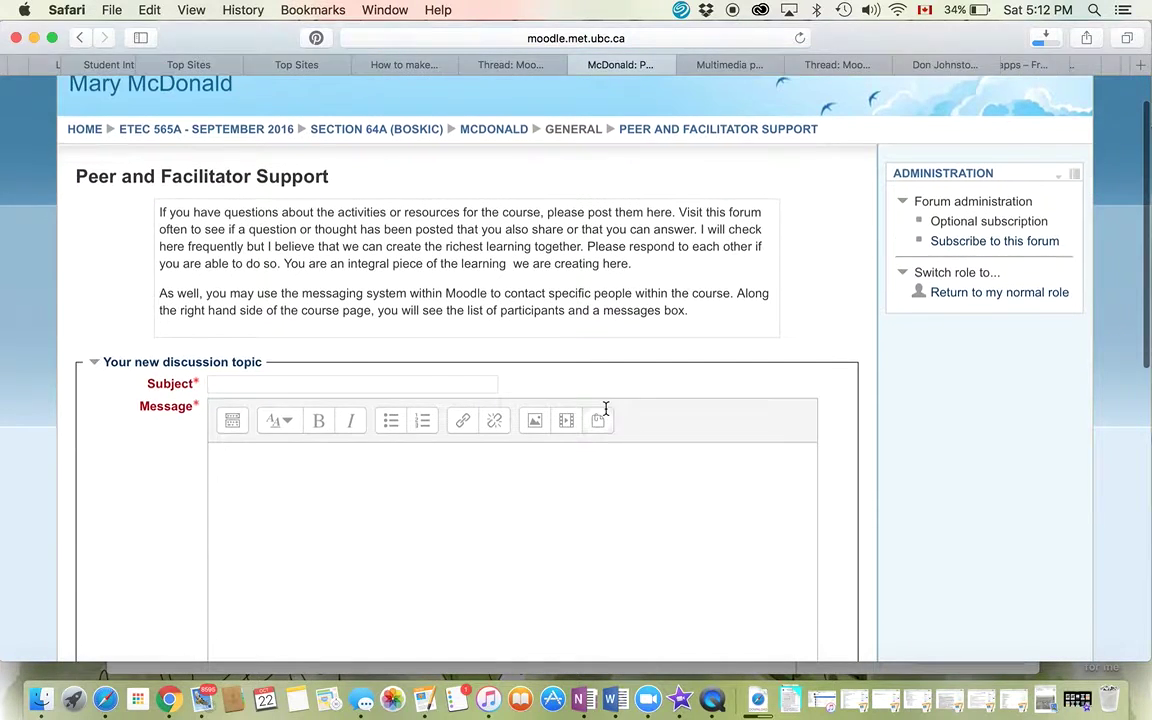
pyautogui.scroll(-5, 605, 408)
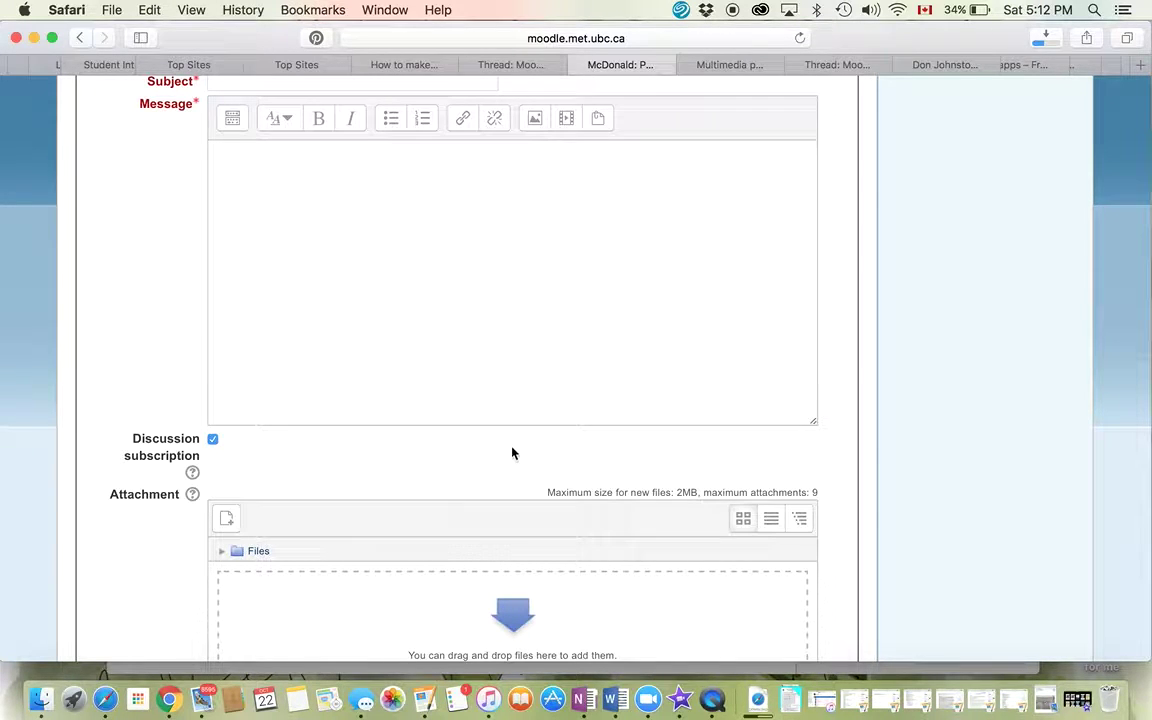
pyautogui.scroll(3, 511, 453)
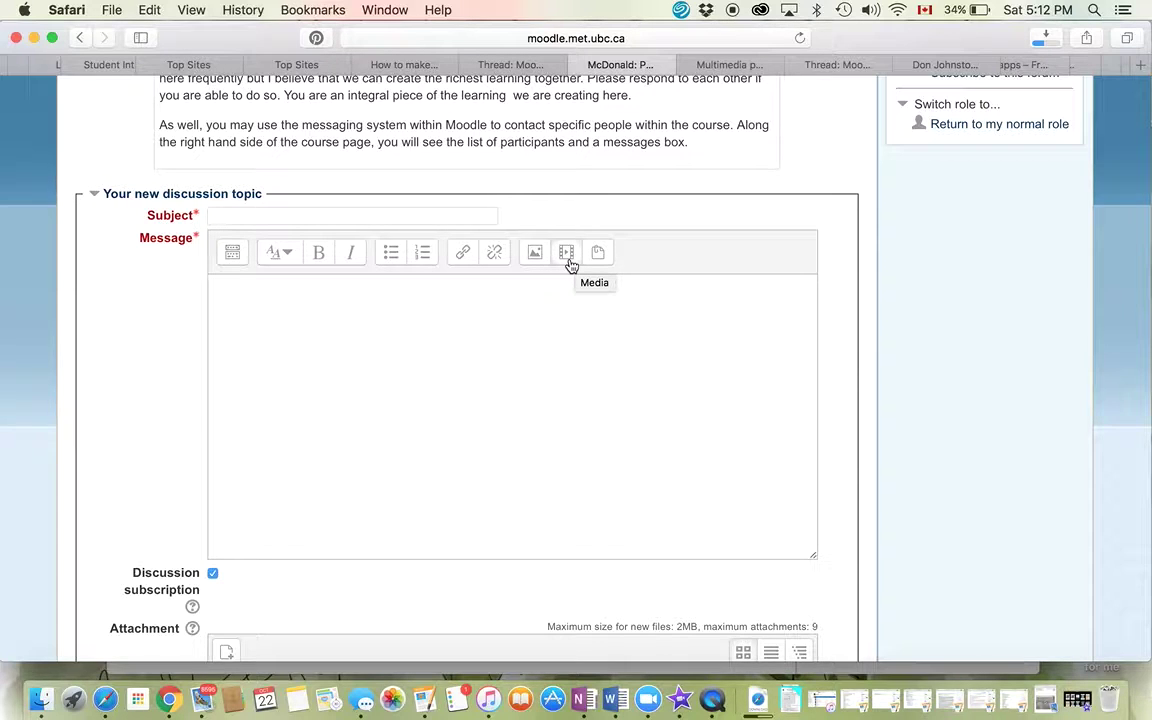
pyautogui.click(233, 257)
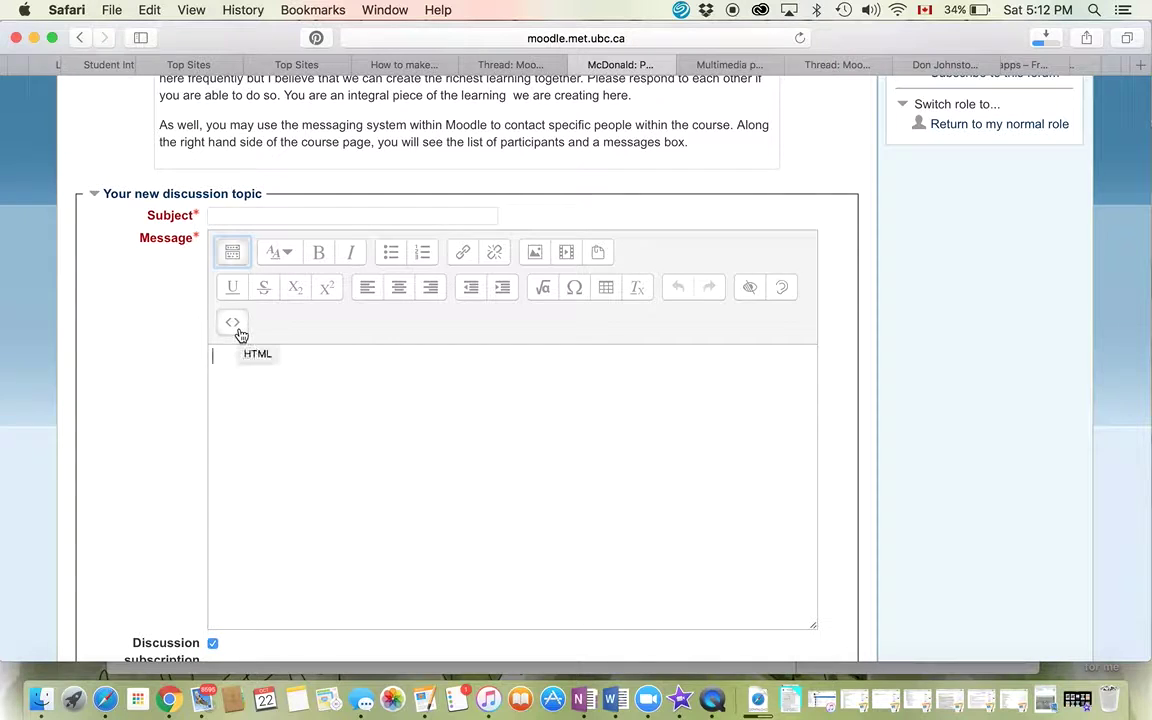
pyautogui.scroll(-1, 170, 400)
pyautogui.scroll(-3, 170, 400)
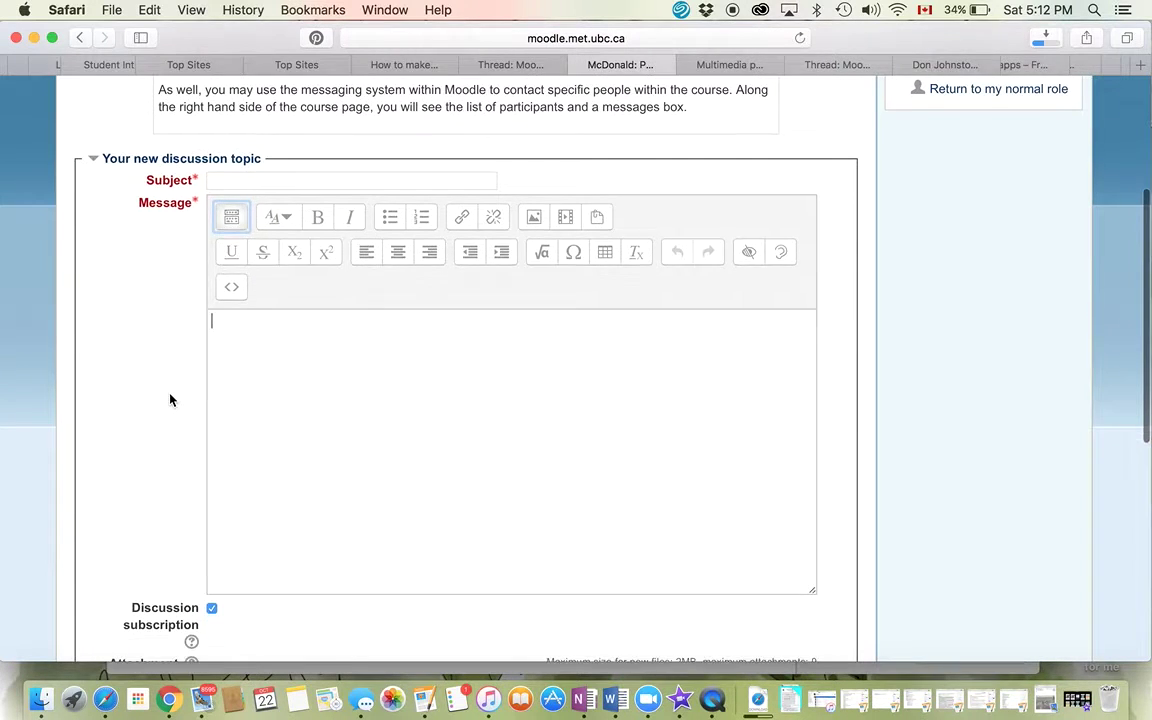
# Step: Enter subject 'test' and message 'Hello, I am testing this forum response box.'
pyautogui.click(253, 156)
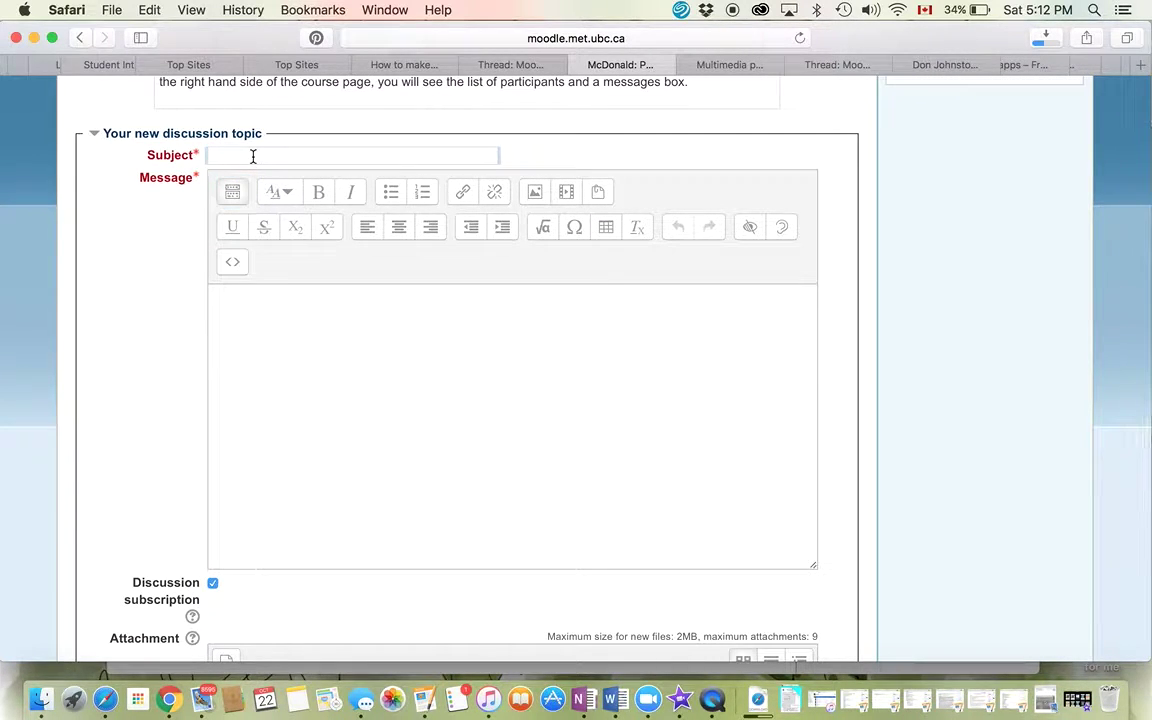
pyautogui.write('test')
pyautogui.click(247, 326)
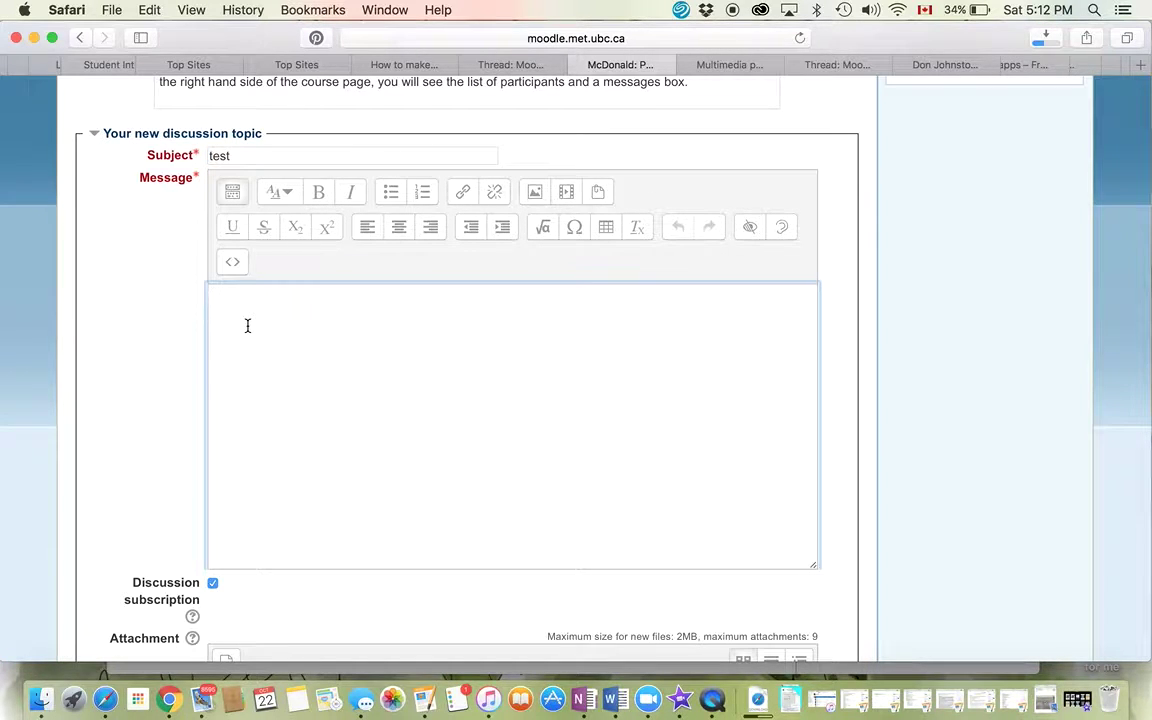
pyautogui.write('Hello')
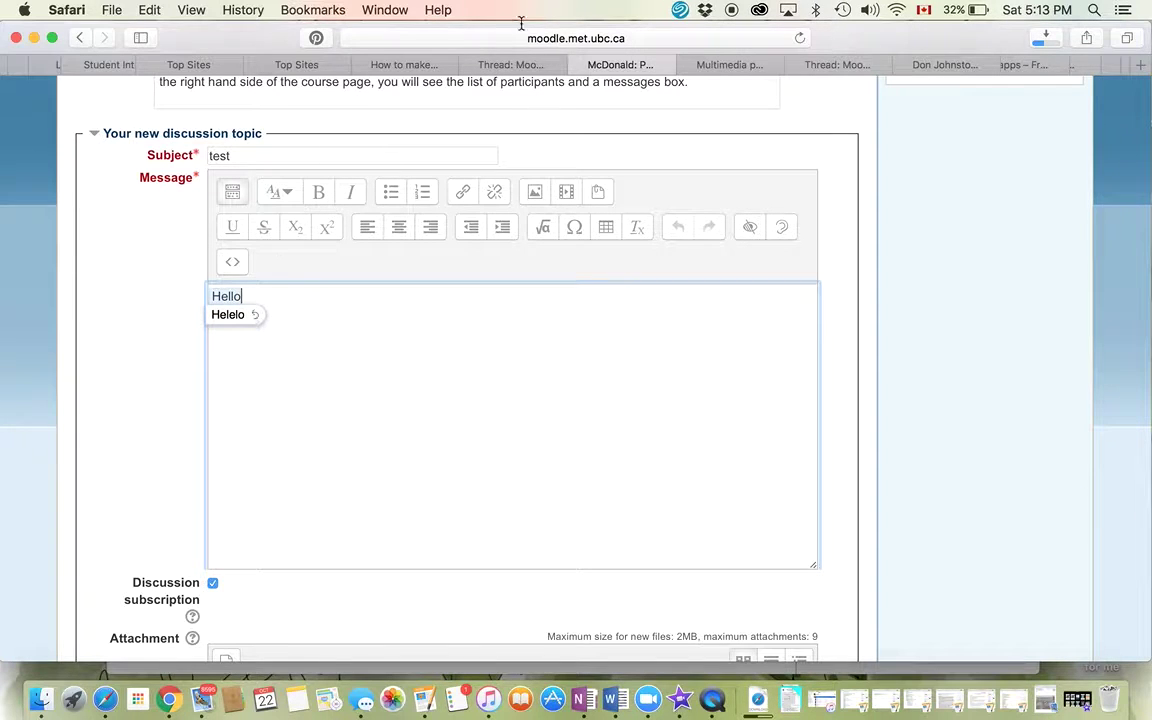
pyautogui.click(563, 103)
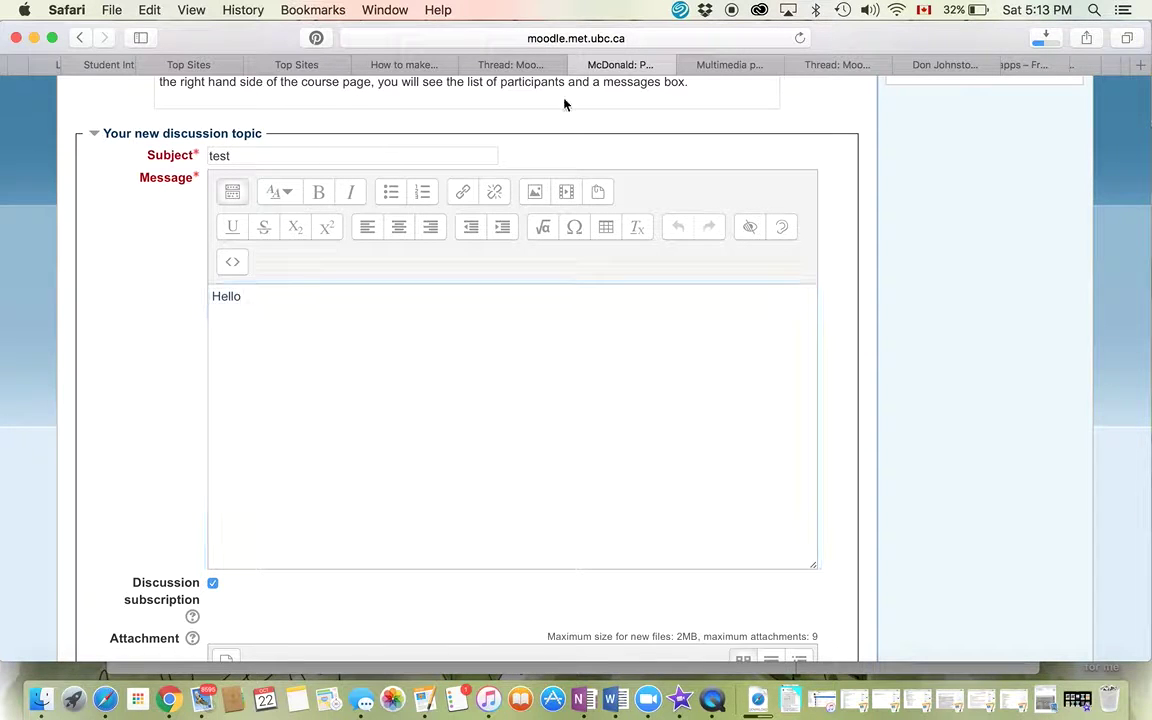
pyautogui.click(260, 294)
pyautogui.write(', I am')
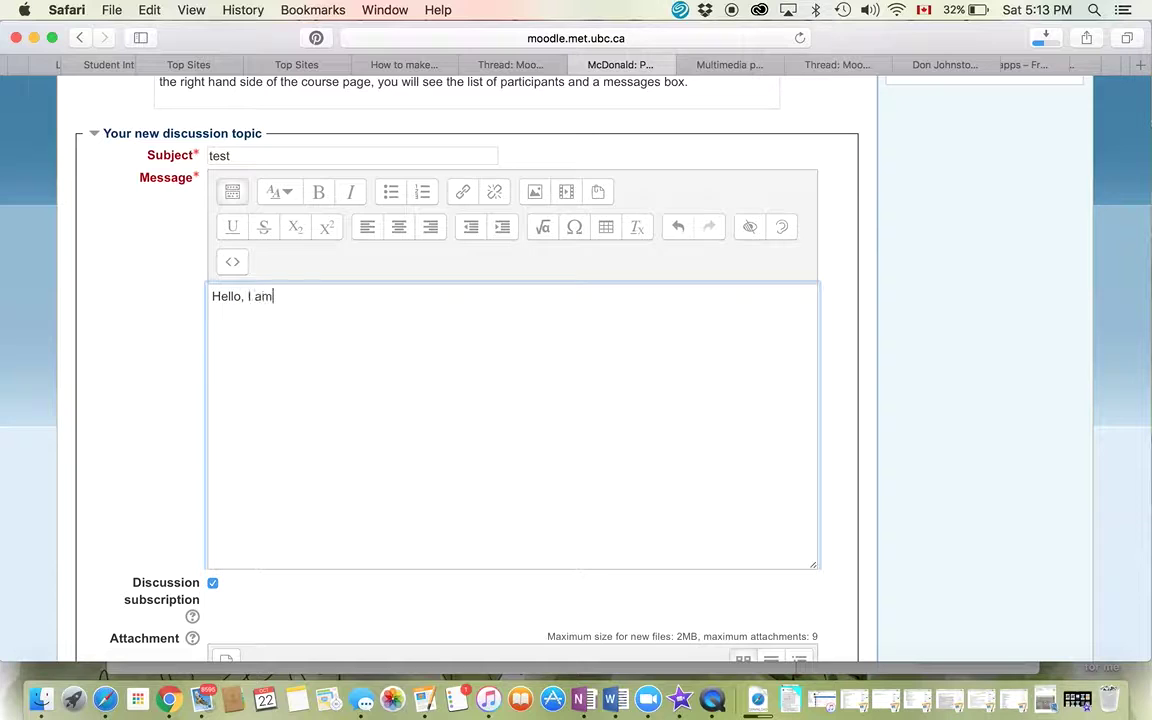
pyautogui.write(' testing this forum re')
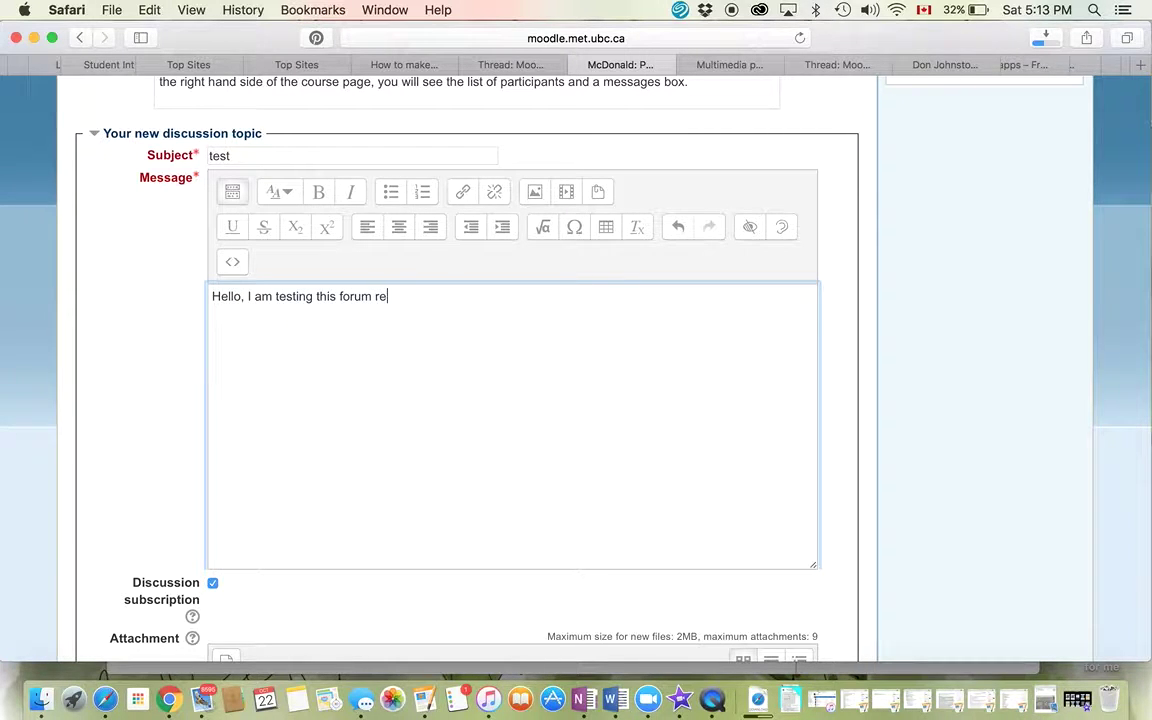
pyautogui.write('sponse box.')
pyautogui.scroll(-3, 346, 367)
pyautogui.scroll(-5, 346, 367)
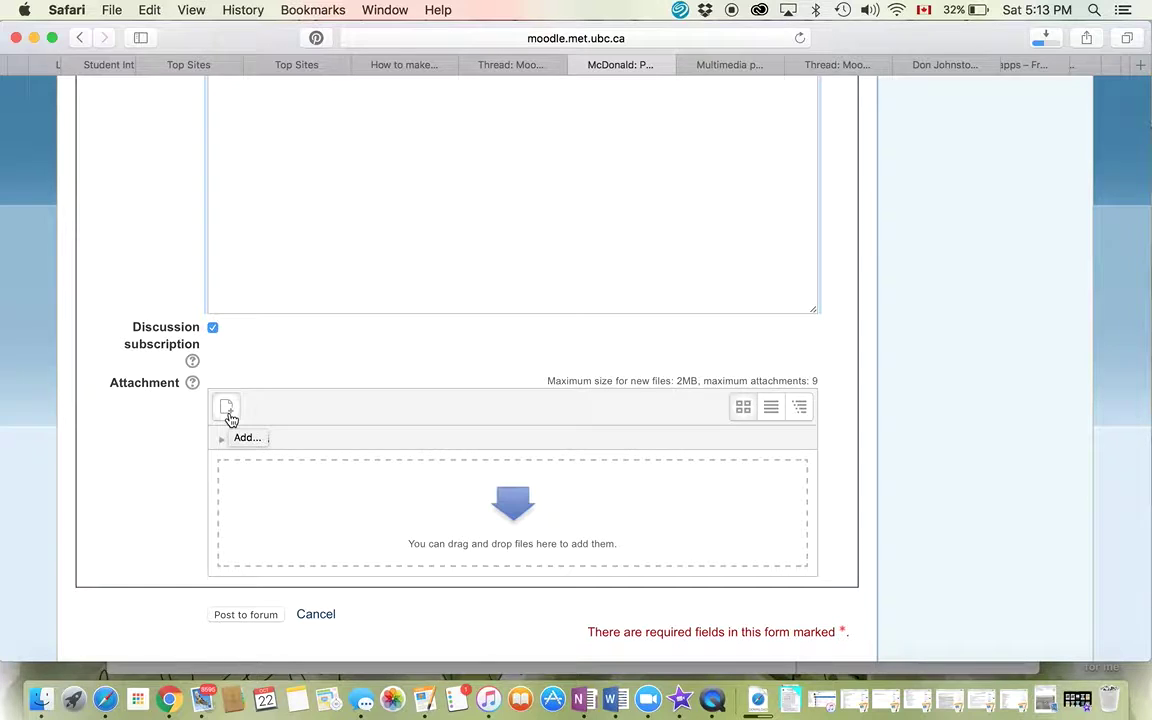
# Step: Upload 'test for audio.m4a' as the post's attachment
pyautogui.click(227, 410)
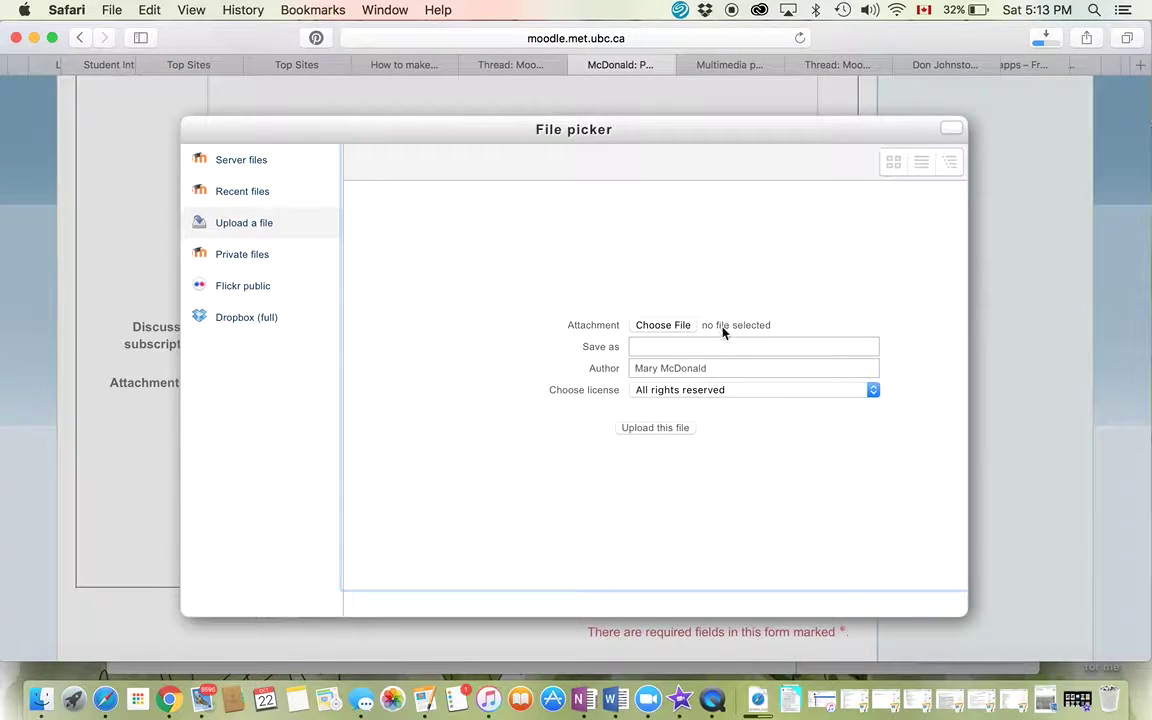
pyautogui.click(684, 328)
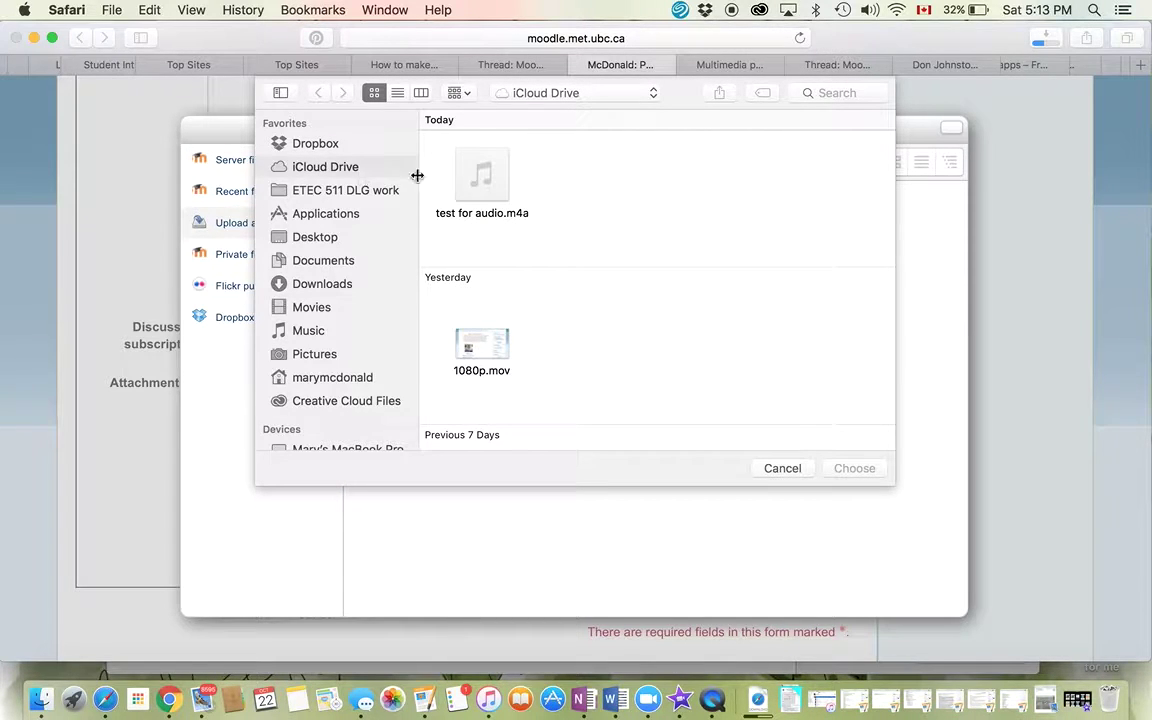
pyautogui.click(502, 203)
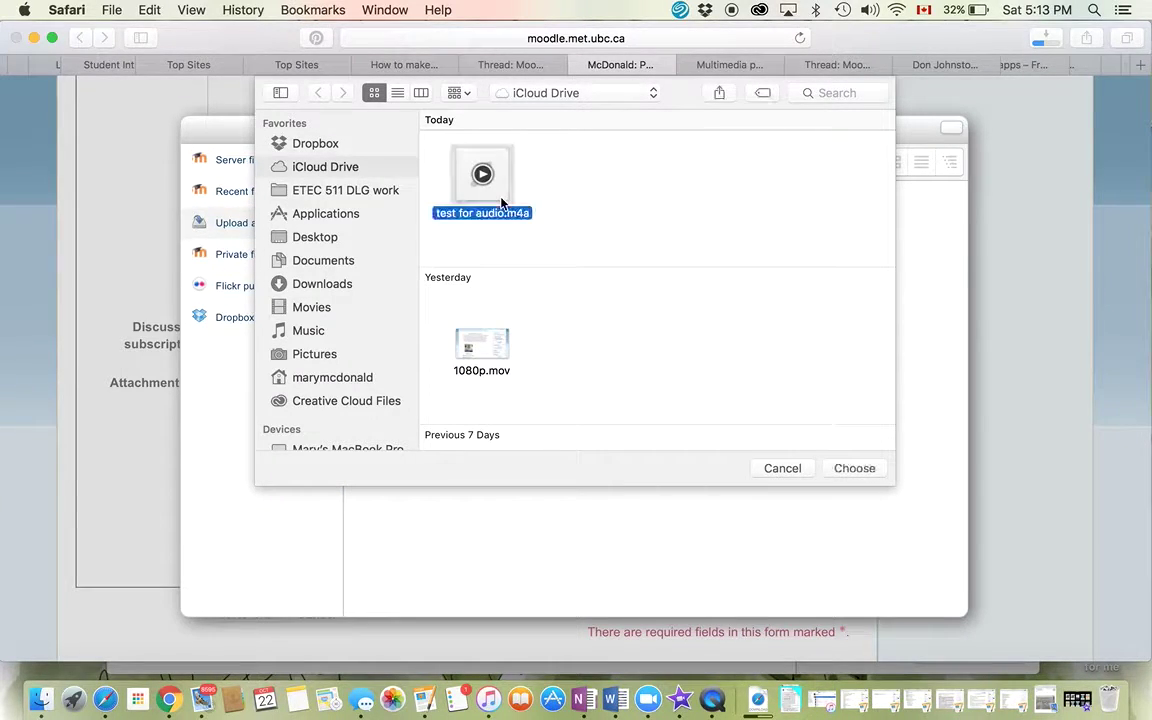
pyautogui.click(854, 469)
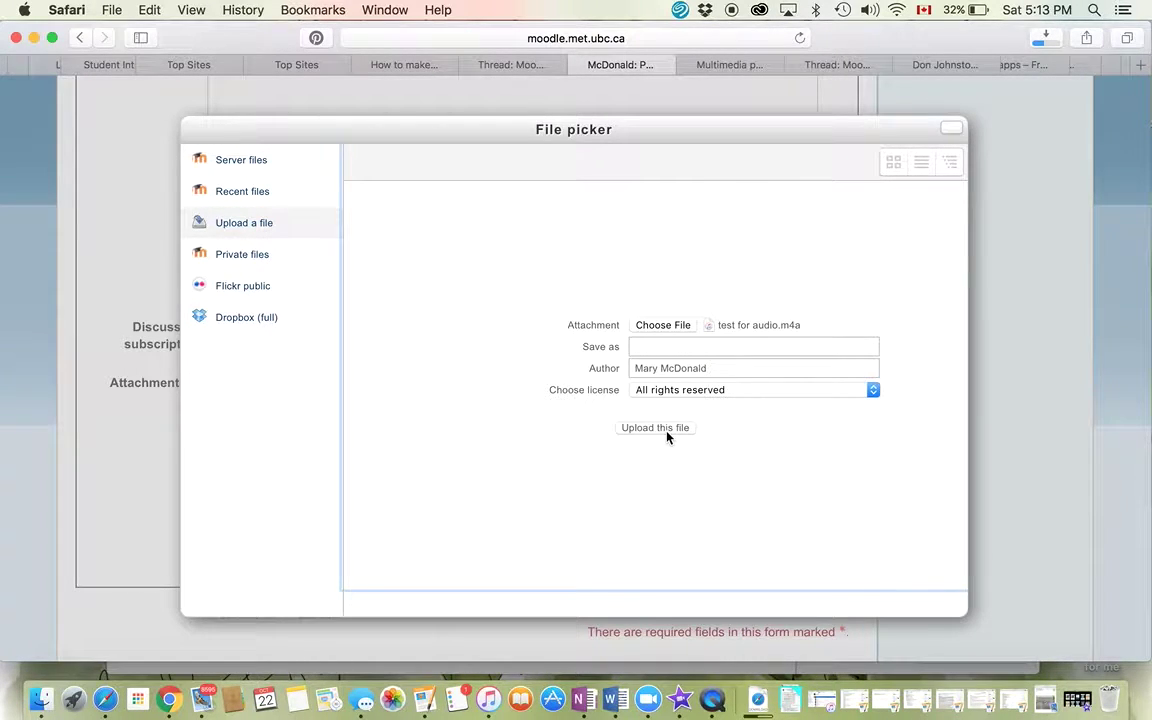
pyautogui.click(655, 428)
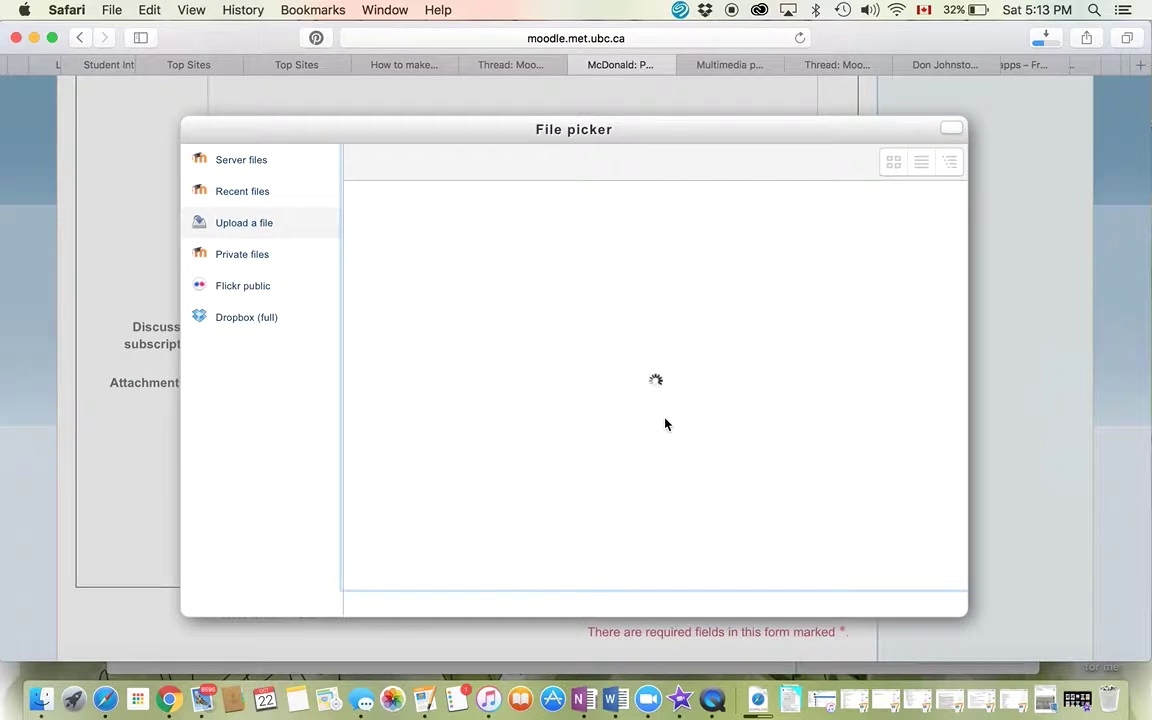
pyautogui.scroll(-2, 445, 536)
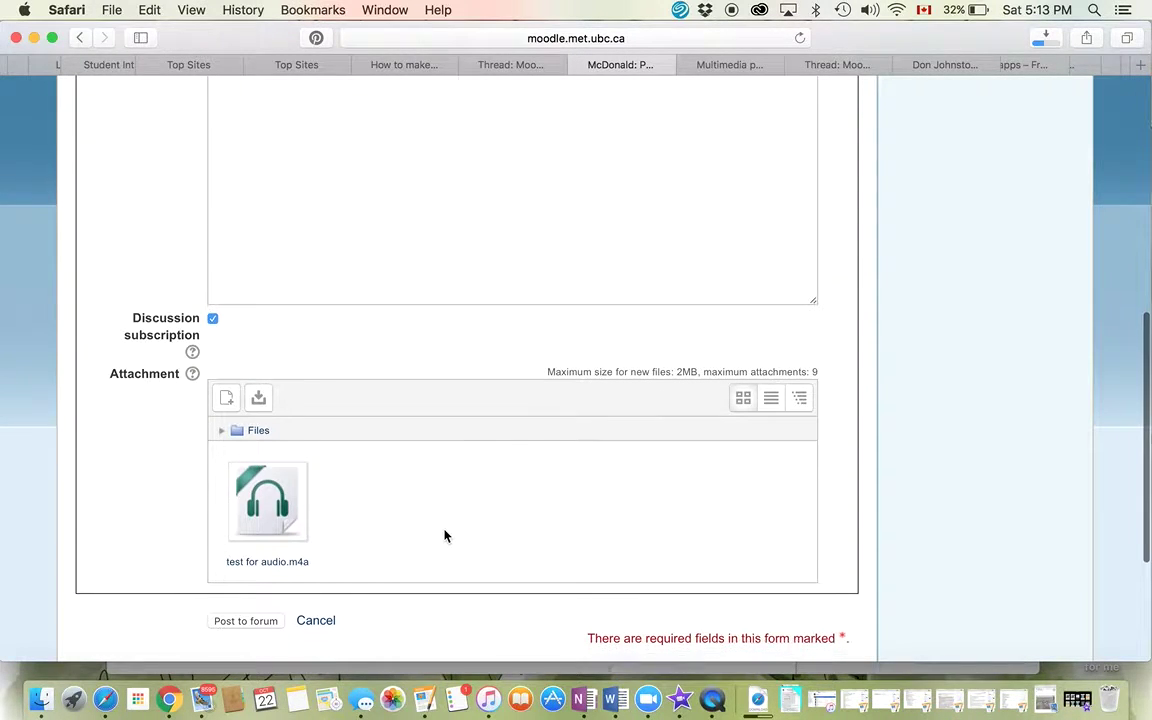
# Step: Post the 'test' discussion to the Peer and Facilitator Support forum
pyautogui.click(274, 595)
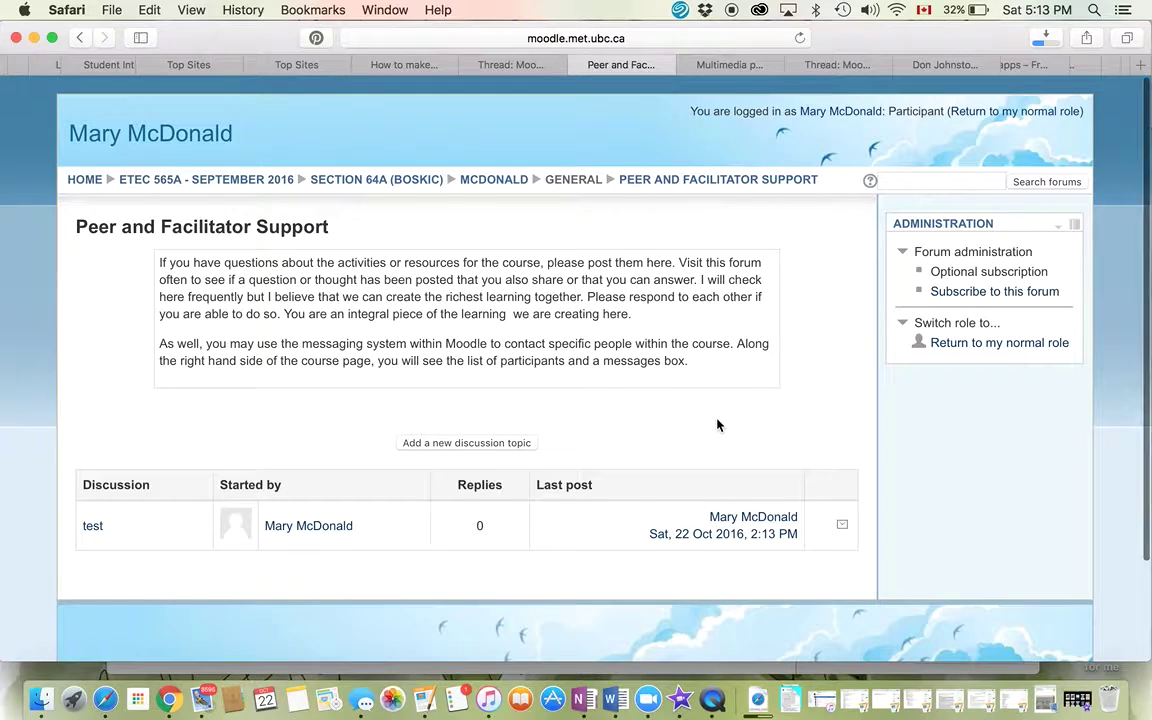
pyautogui.scroll(-1, 717, 424)
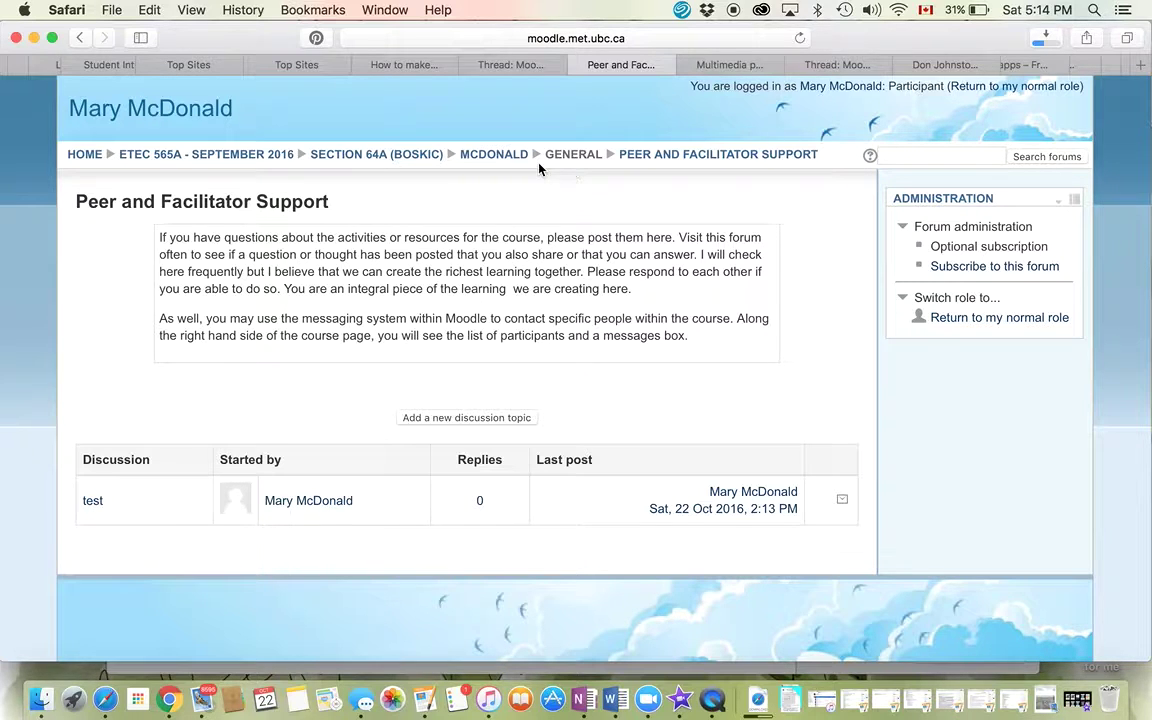
# Step: Return to the course main page and open Participants from the People block
pyautogui.click(500, 156)
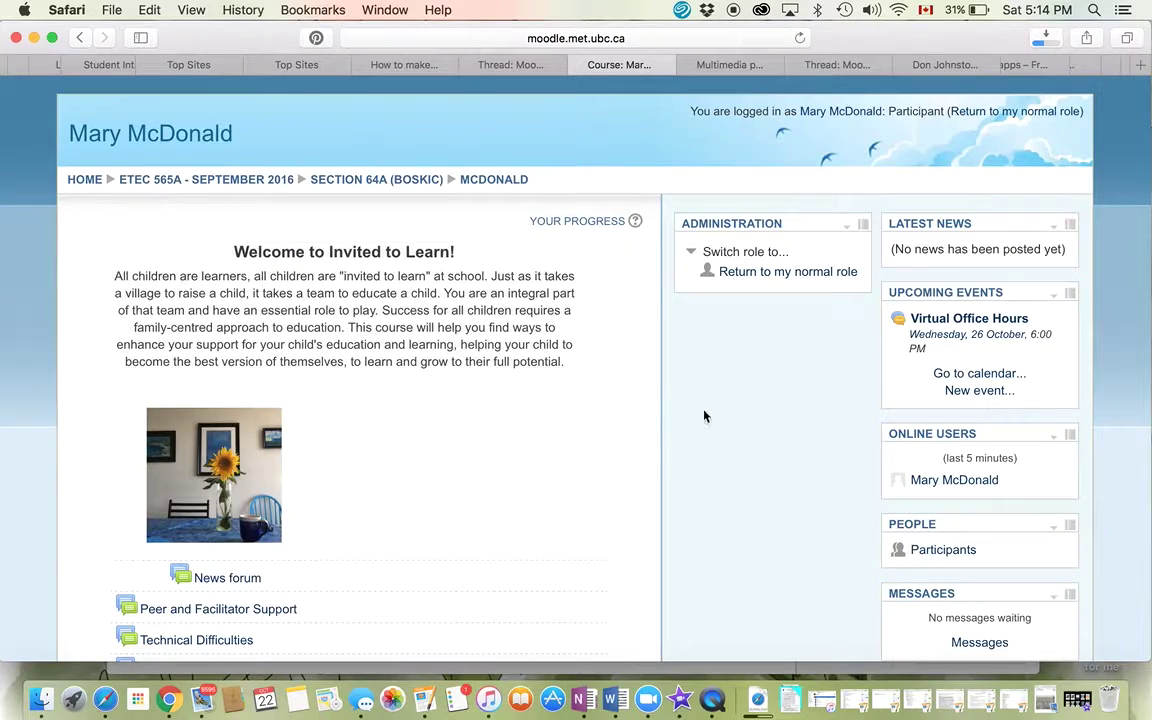
pyautogui.scroll(-3, 704, 416)
pyautogui.scroll(-3, 704, 416)
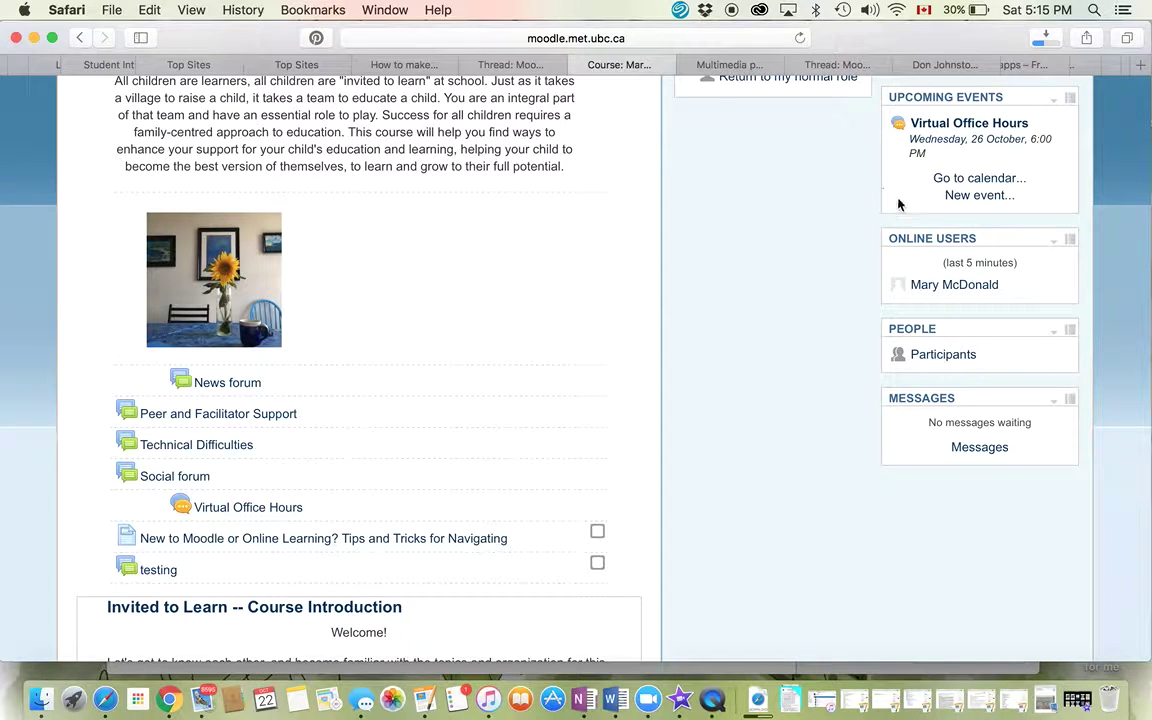
pyautogui.scroll(-1, 835, 238)
pyautogui.scroll(-2, 835, 238)
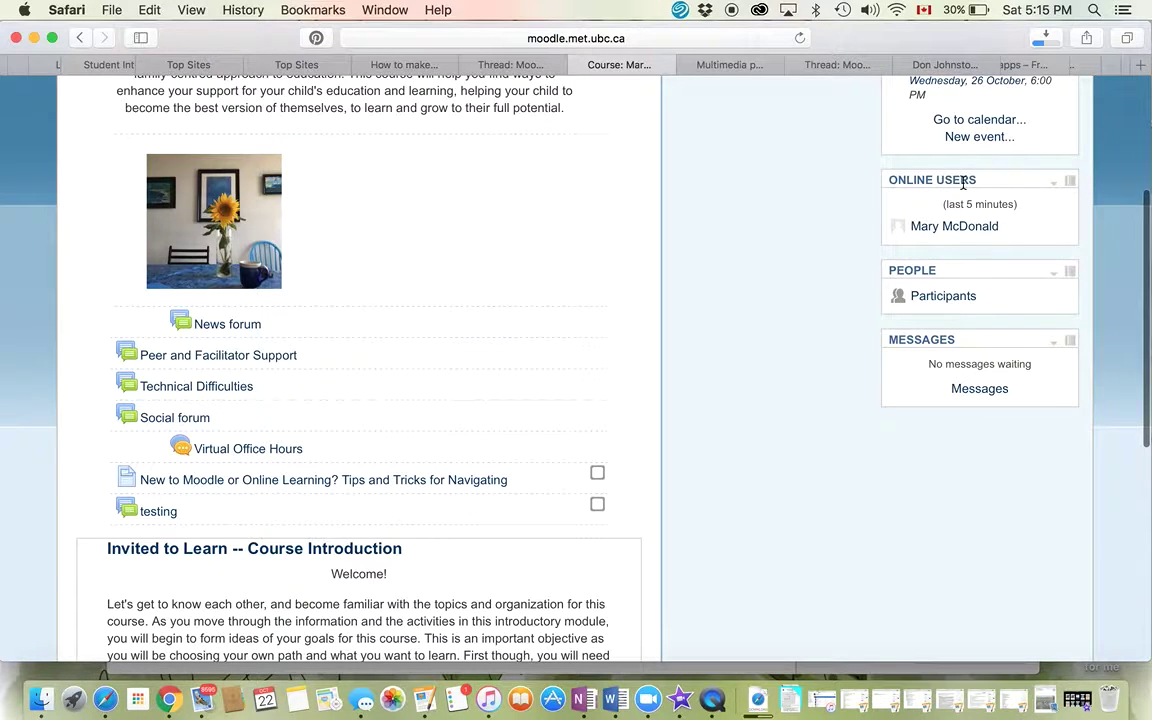
pyautogui.scroll(-2, 838, 273)
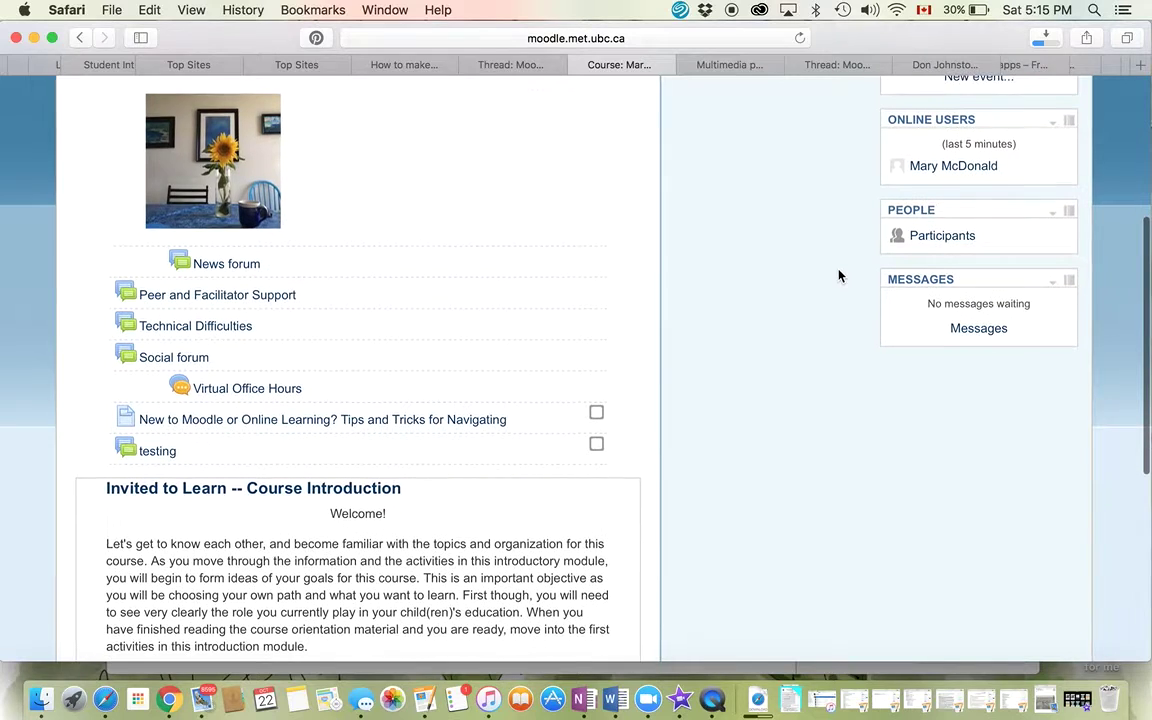
pyautogui.scroll(-1, 840, 280)
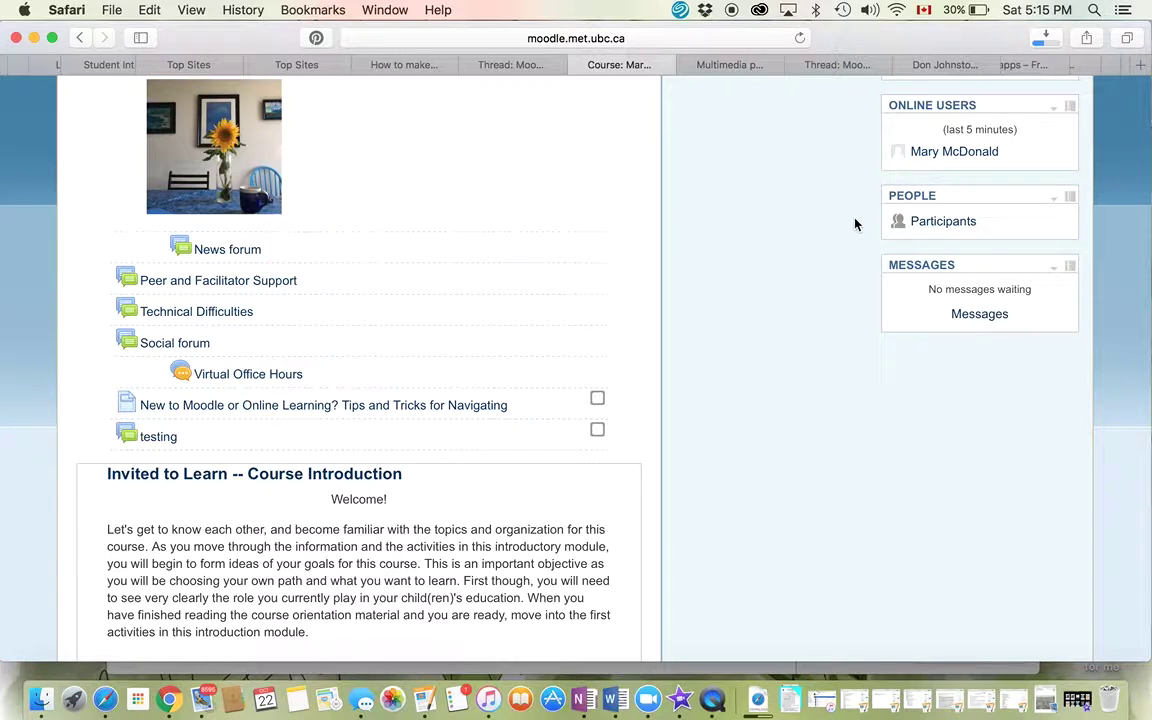
pyautogui.click(925, 224)
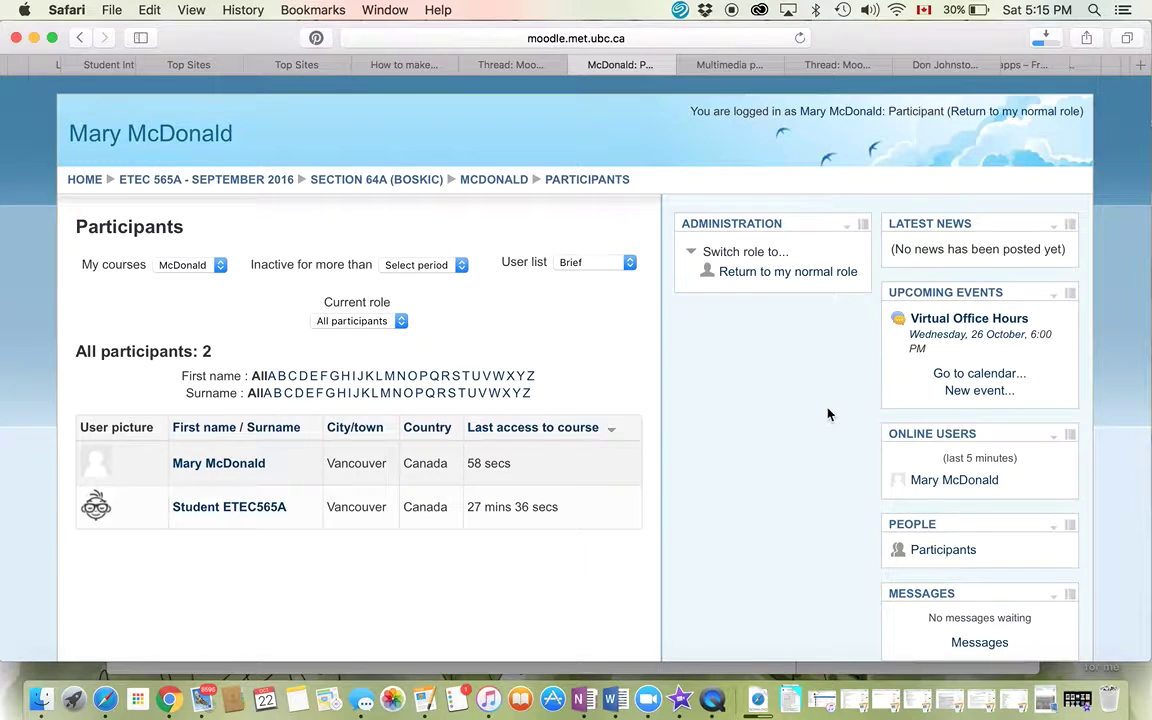
# Step: View recent message conversations, then go back to the MET Moodle site home page
pyautogui.scroll(-3, 830, 410)
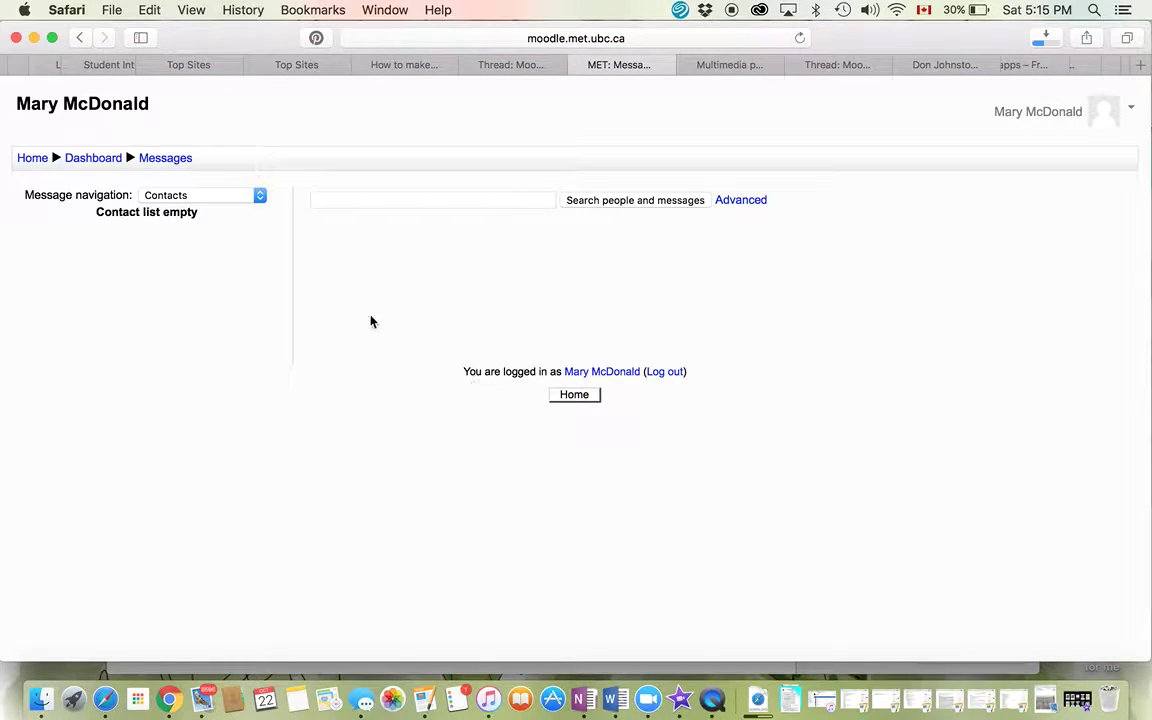
pyautogui.click(256, 199)
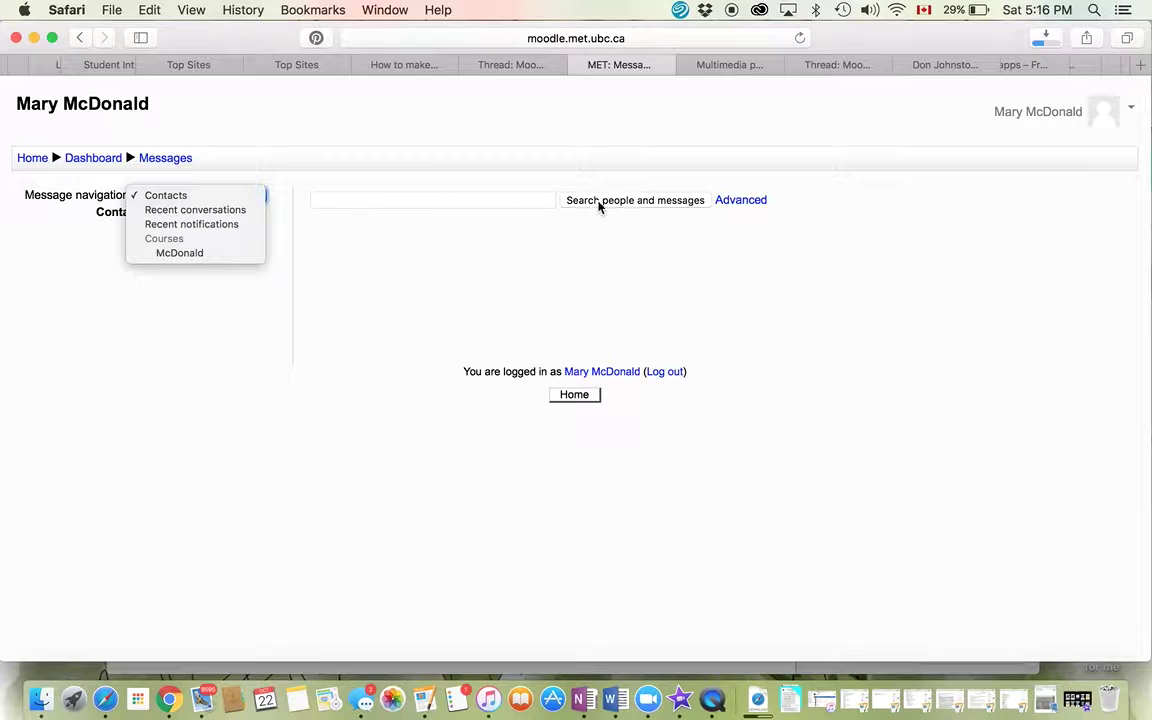
pyautogui.click(228, 214)
pyautogui.click(34, 162)
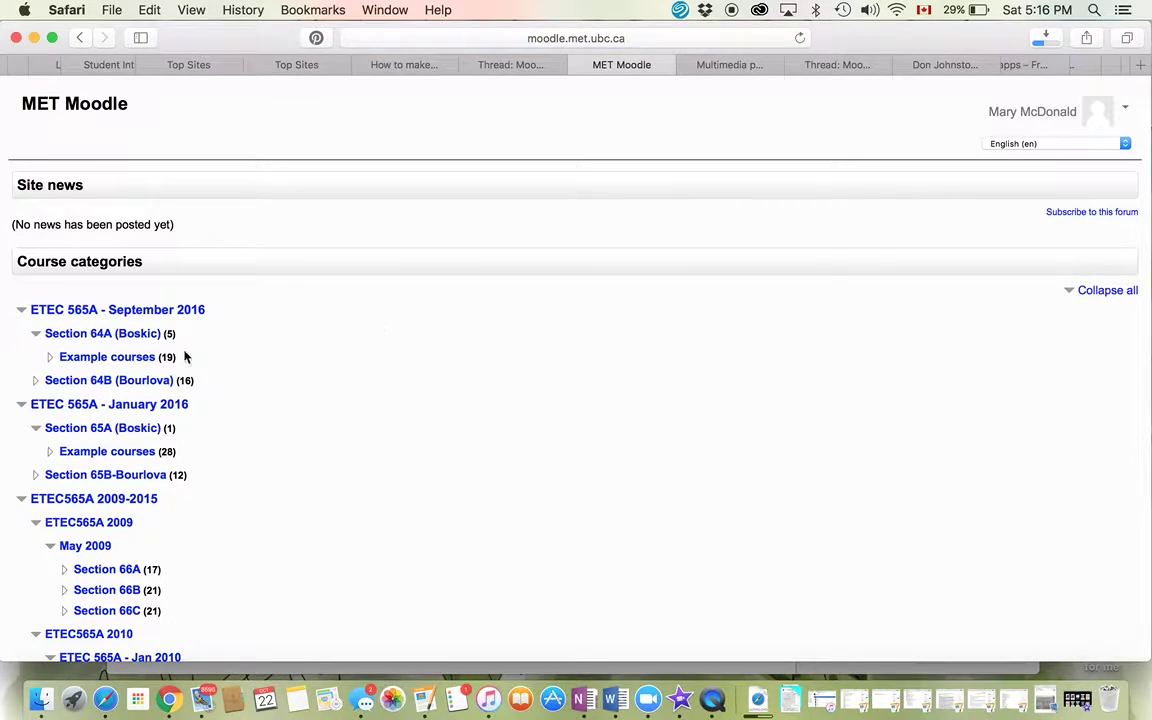
# Step: Open the course from the Section 64A category and enter its 'Invited to Learn -- Course Introduction' section
pyautogui.click(124, 337)
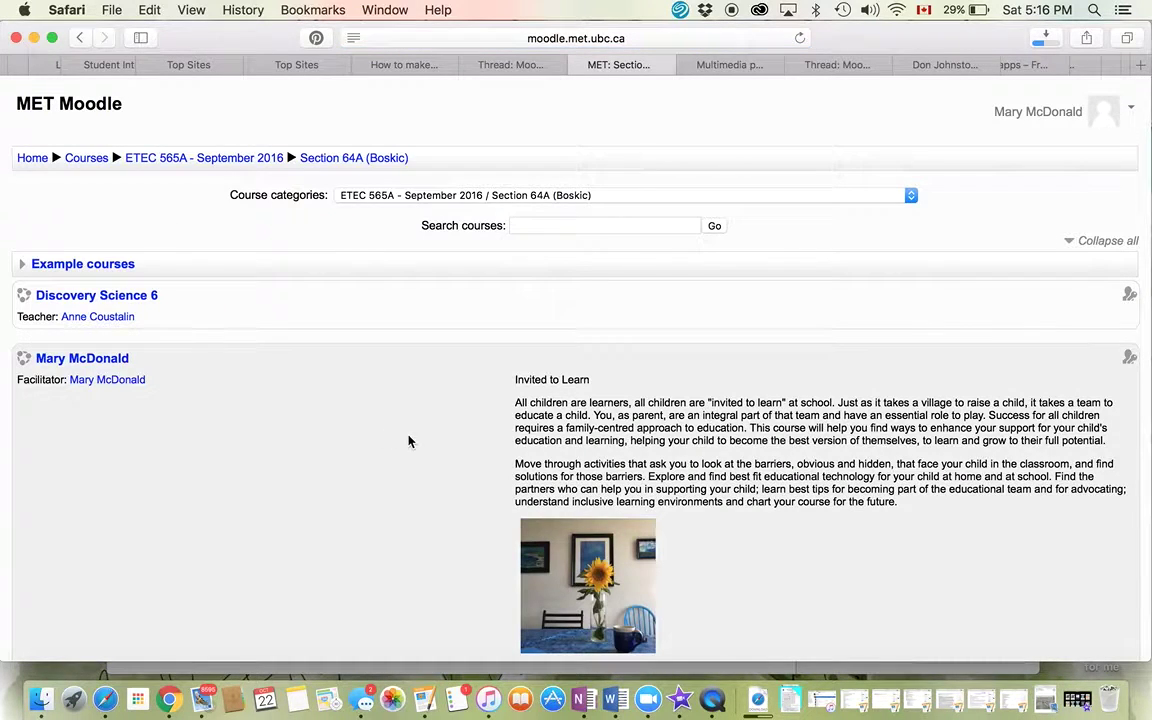
pyautogui.click(113, 362)
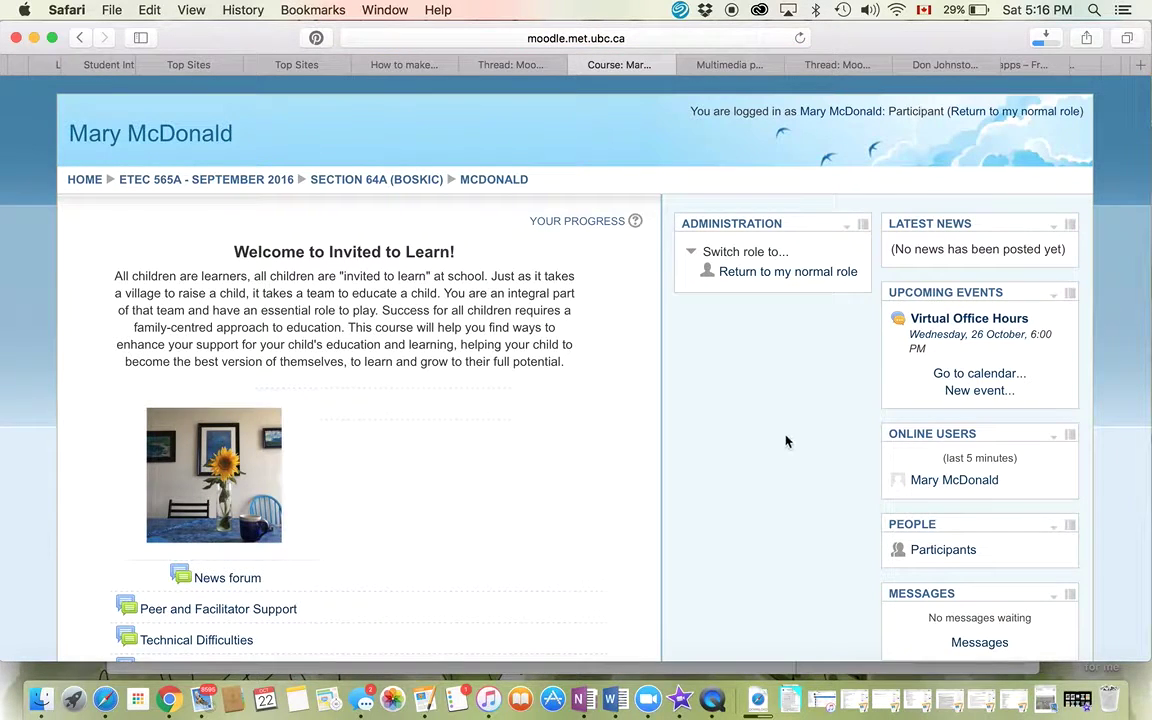
pyautogui.scroll(-3, 785, 441)
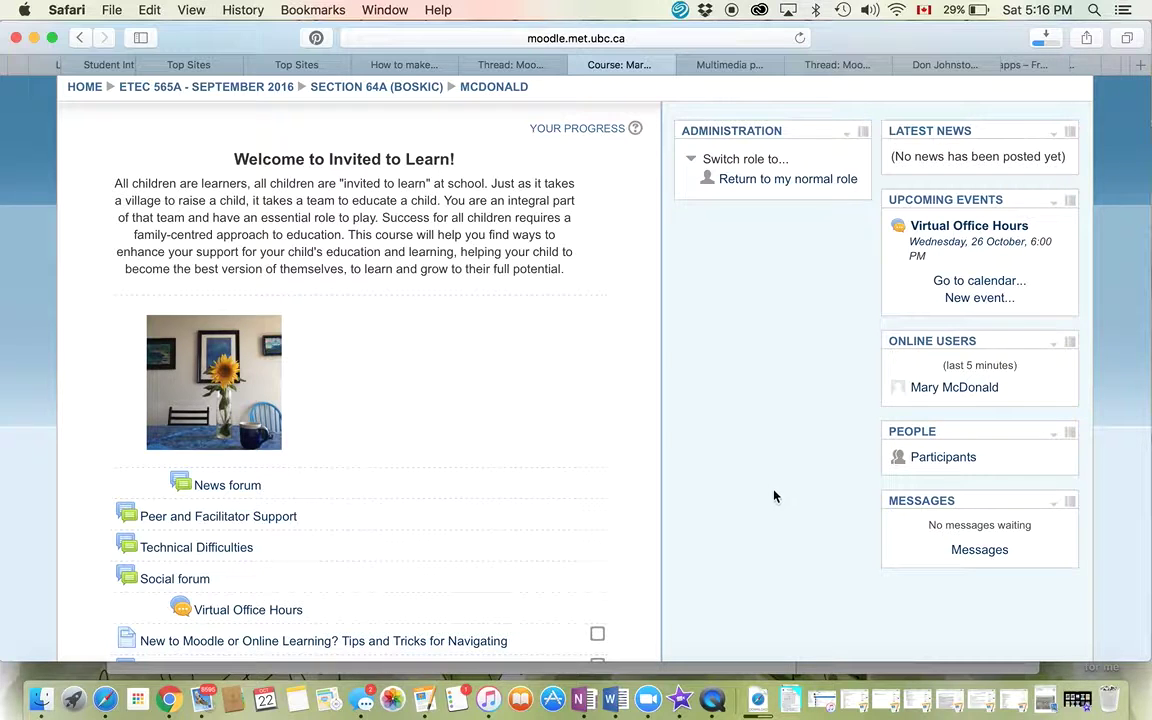
pyautogui.scroll(-1, 767, 490)
pyautogui.scroll(-3, 767, 490)
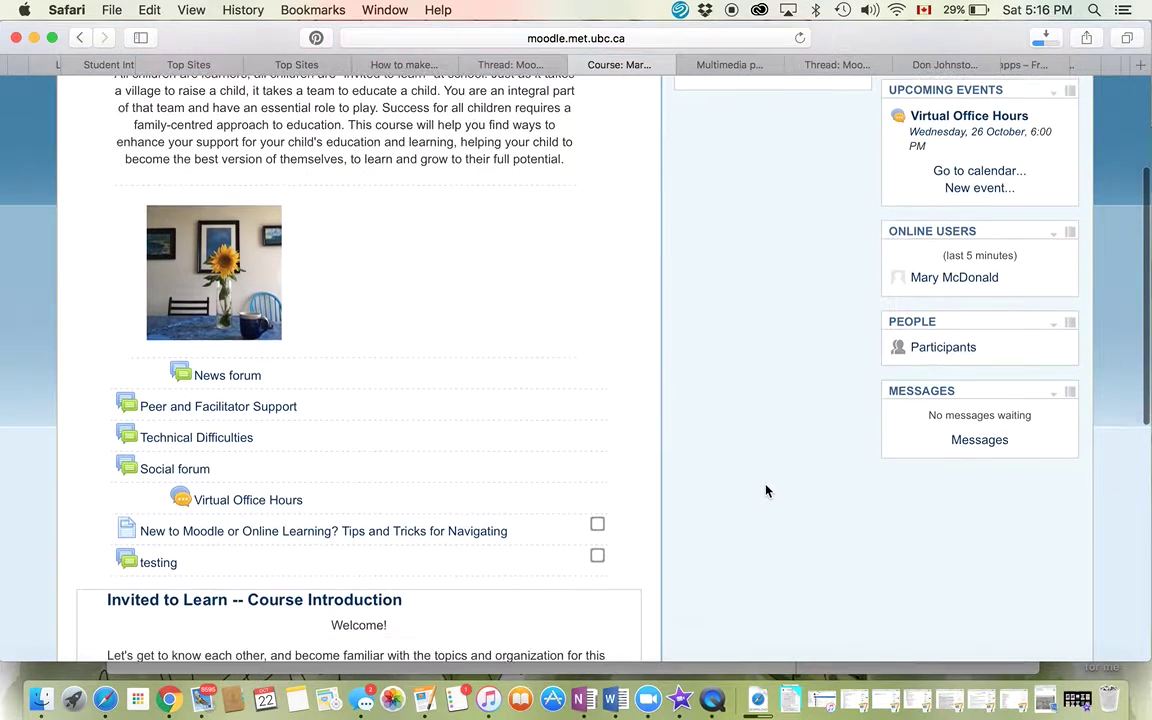
pyautogui.scroll(-3, 767, 490)
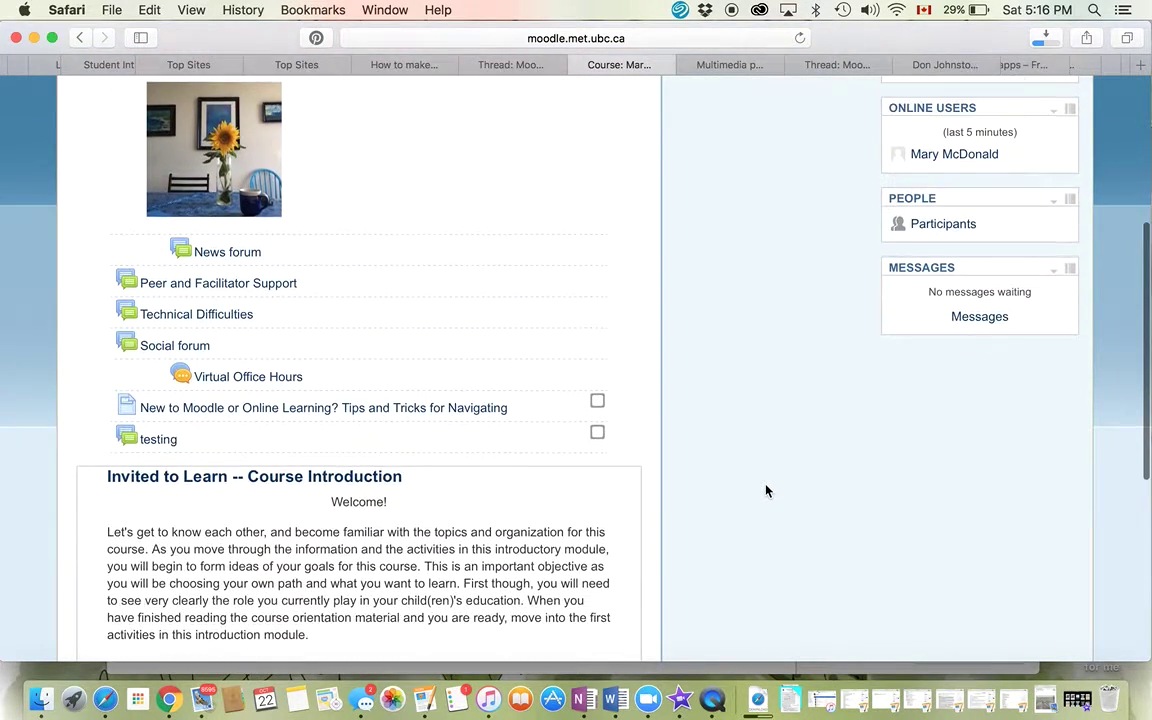
pyautogui.scroll(-3, 767, 490)
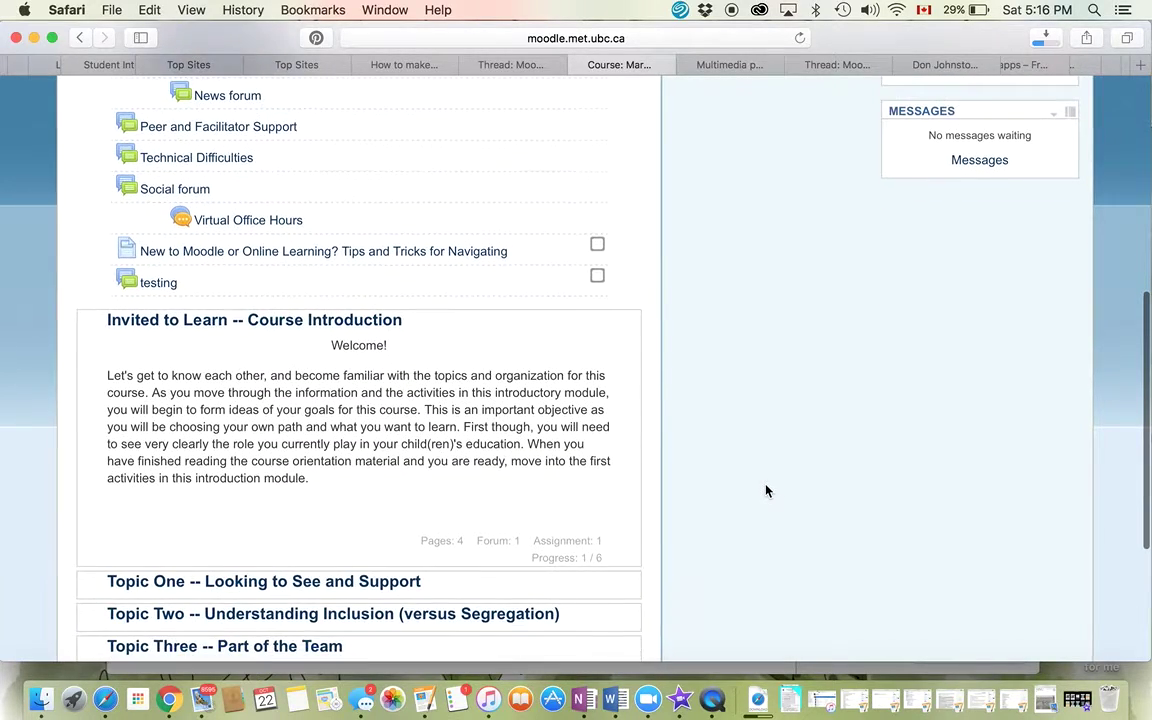
pyautogui.scroll(-3, 767, 490)
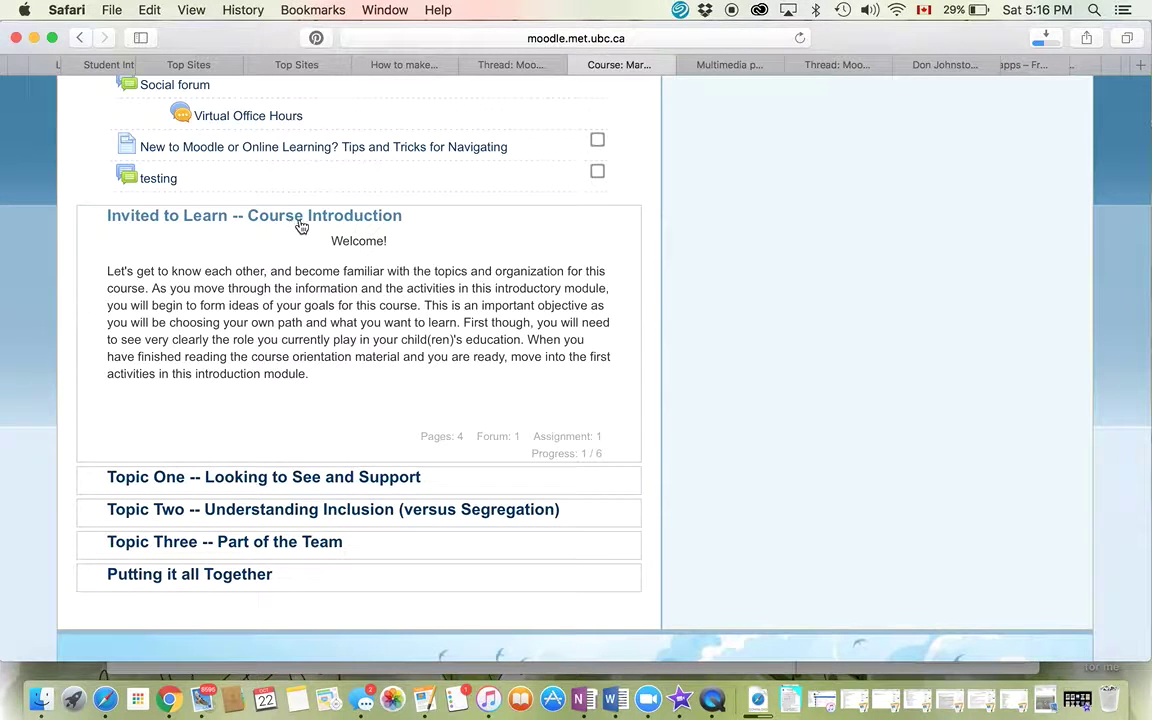
pyautogui.click(296, 225)
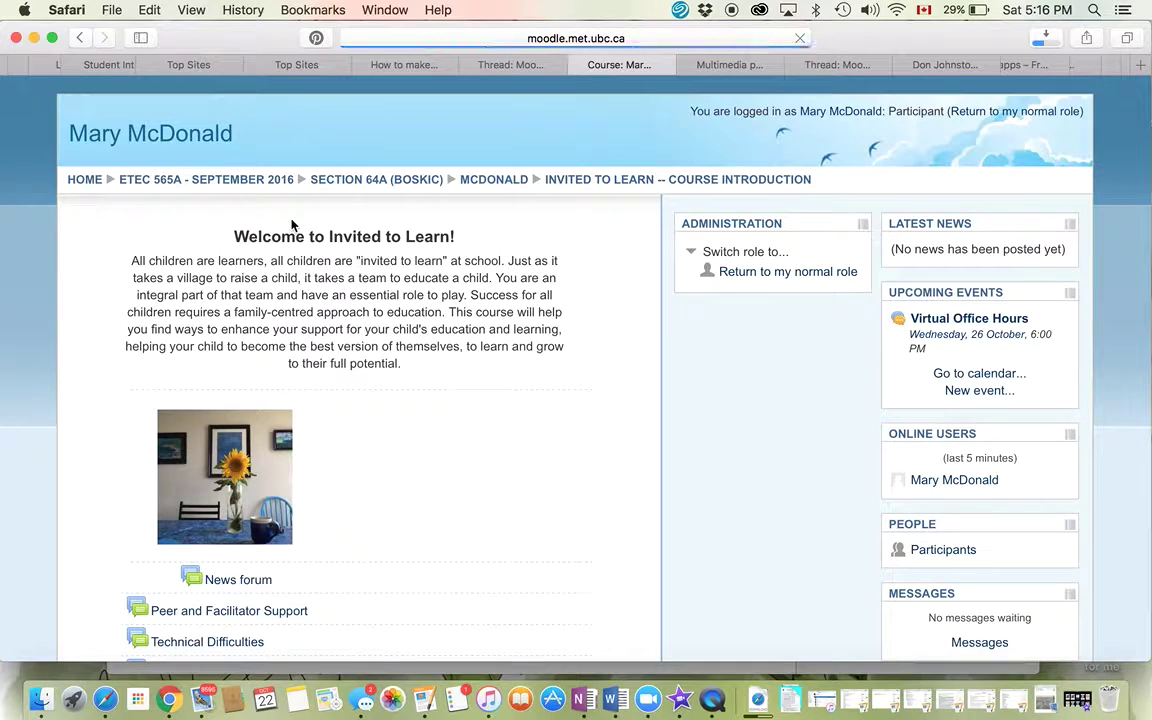
# Step: Scroll the Course Introduction page down to the Course Orientation activities and their checkboxes
pyautogui.scroll(-5, 760, 436)
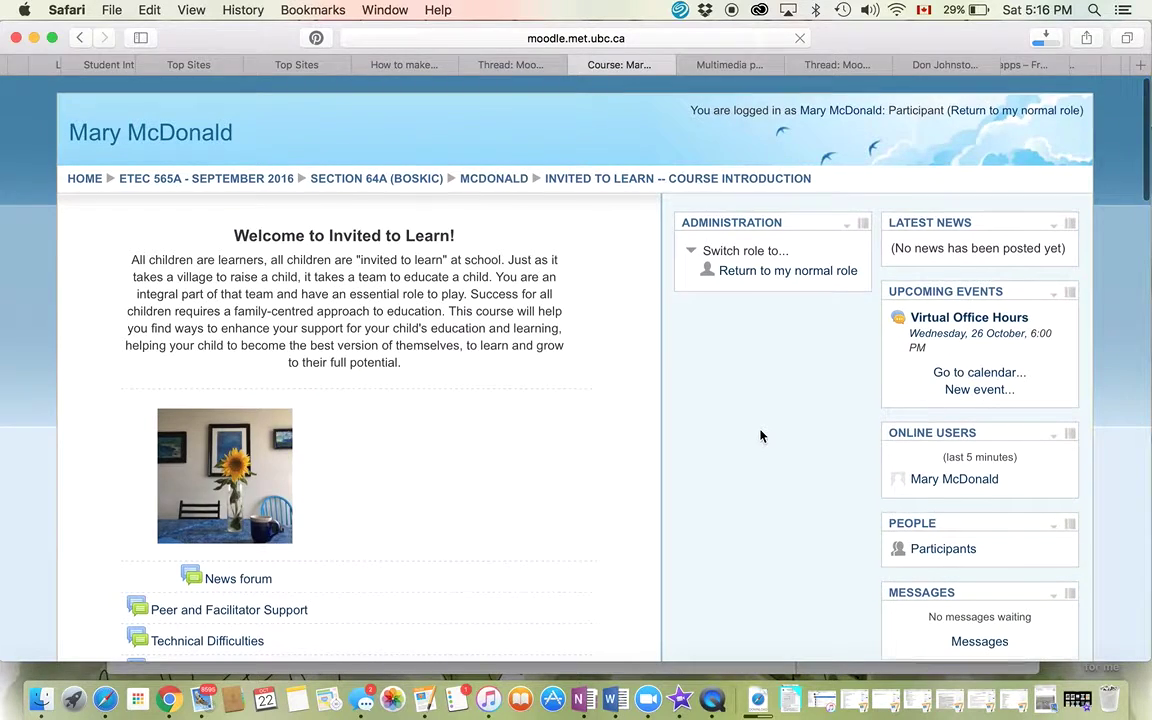
pyautogui.scroll(-2, 760, 436)
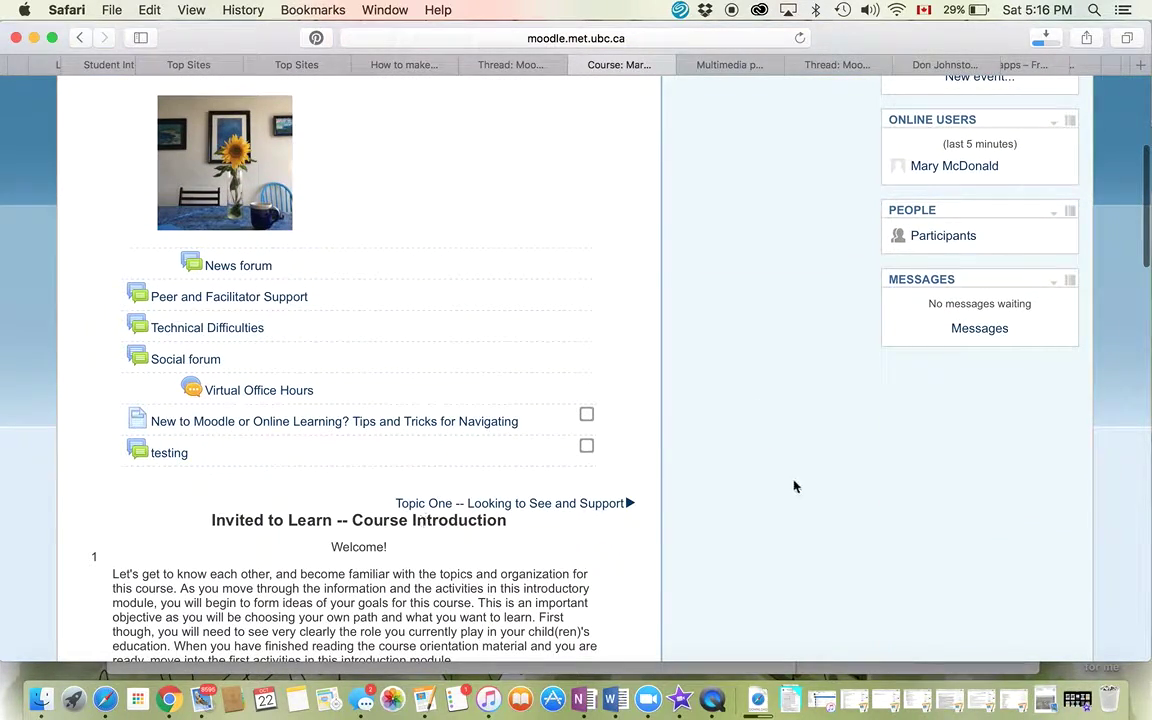
pyautogui.scroll(-3, 792, 487)
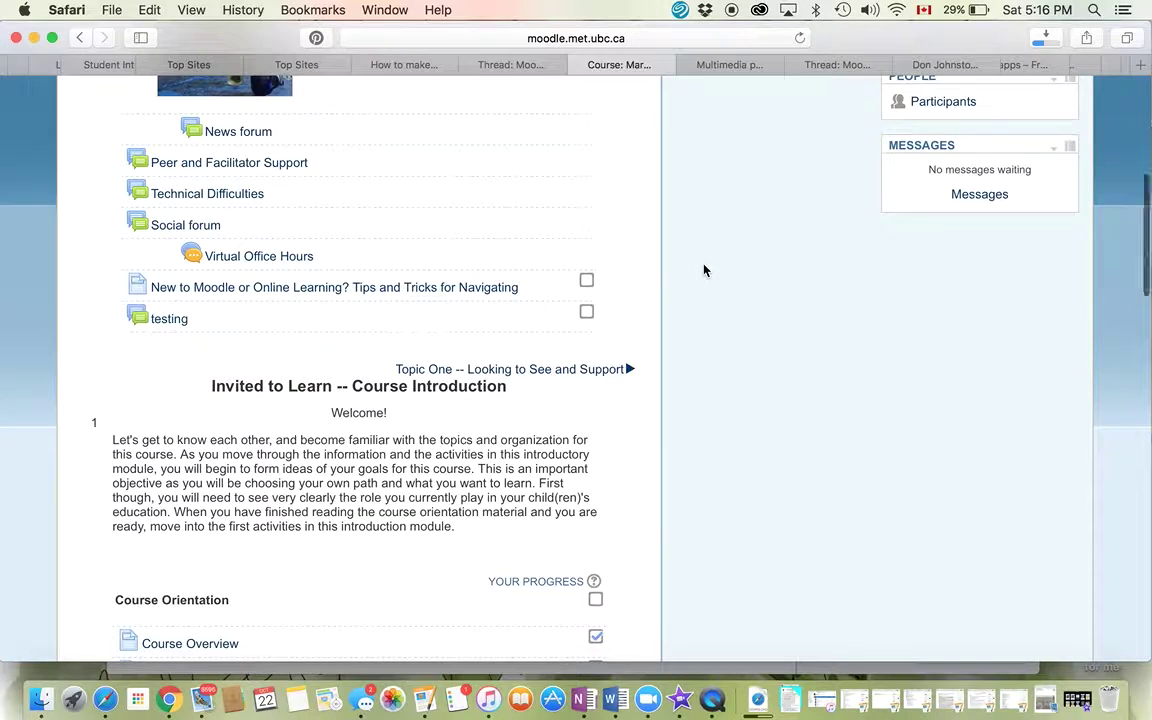
pyautogui.scroll(-1, 704, 270)
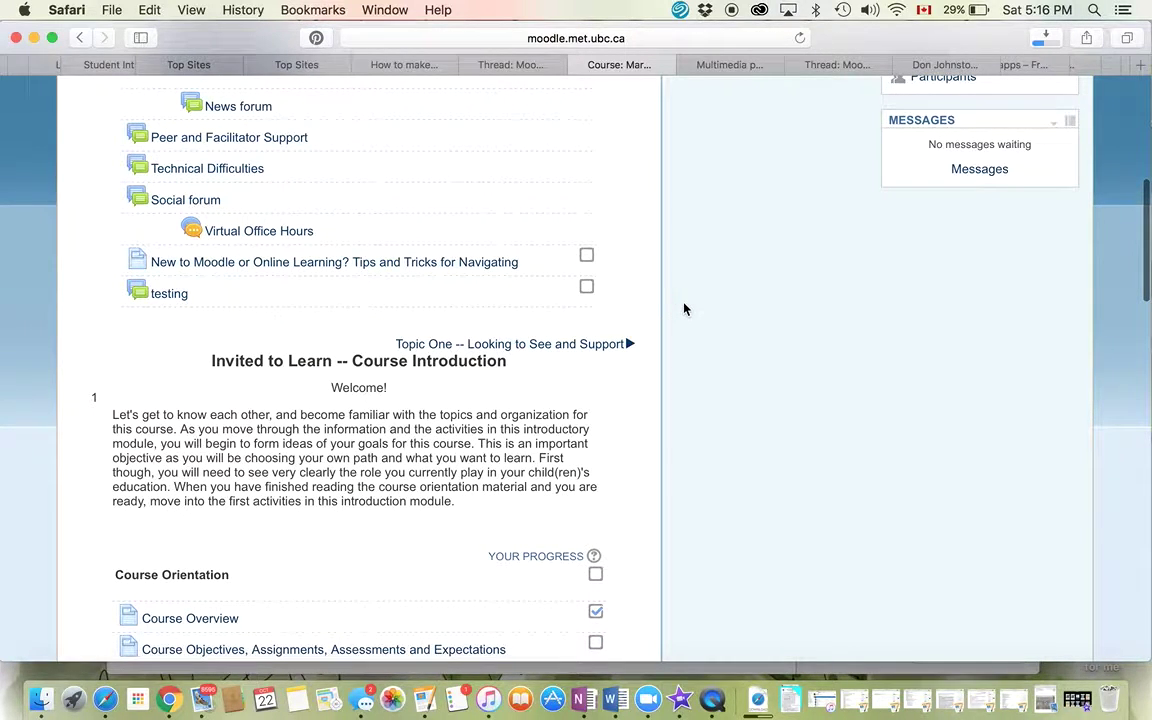
pyautogui.scroll(-4, 684, 309)
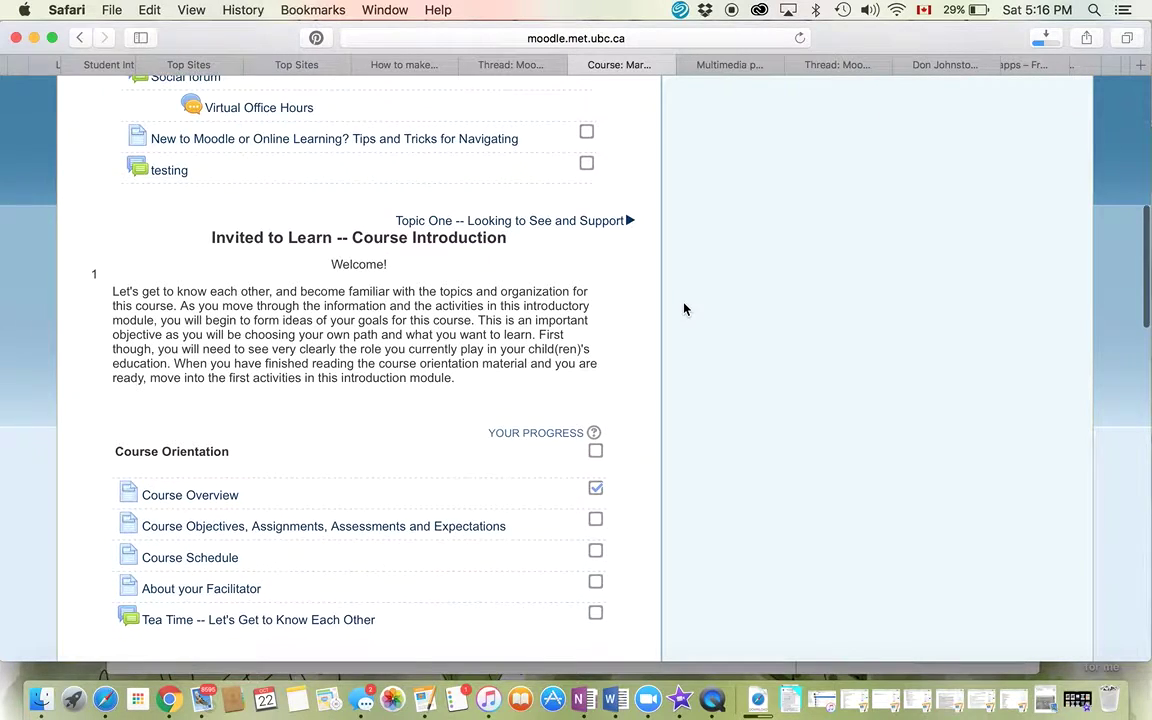
pyautogui.scroll(-5, 684, 309)
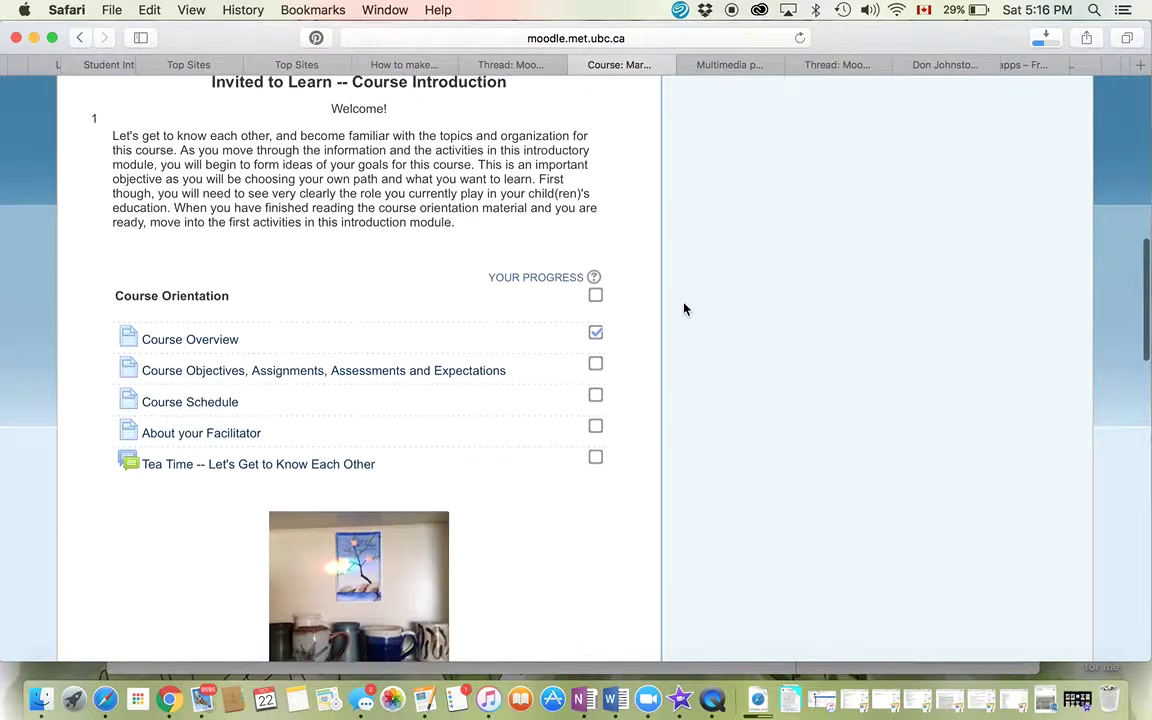
pyautogui.scroll(-2, 684, 309)
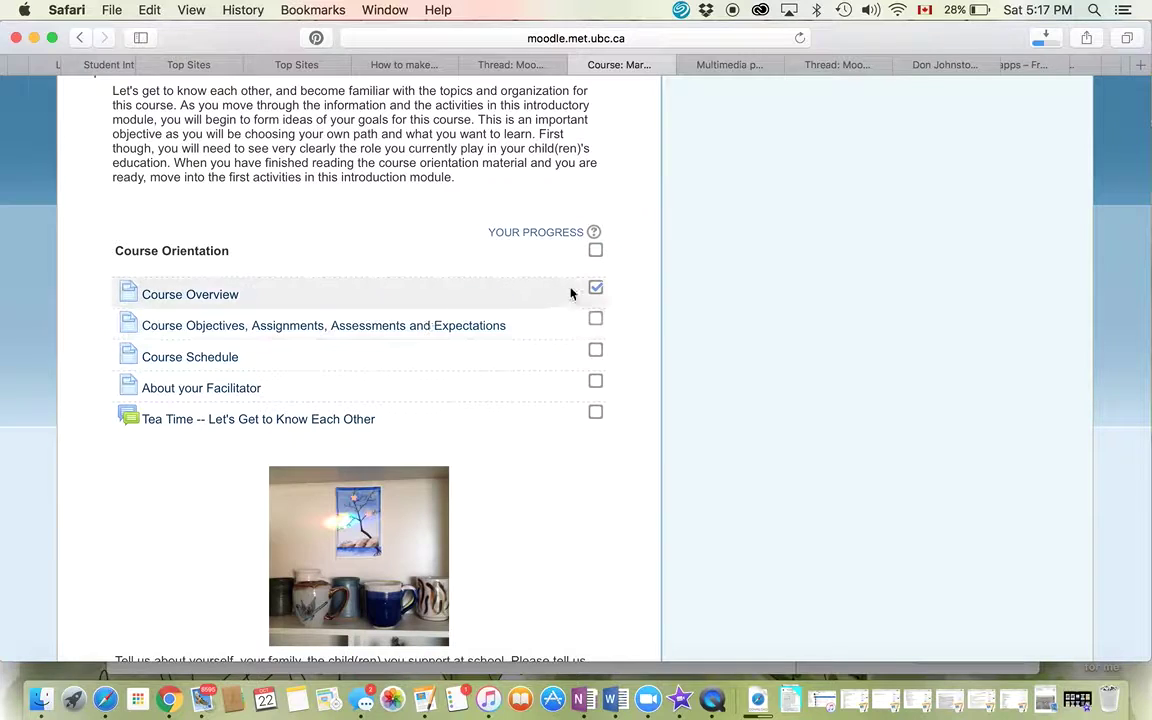
# Step: Untick Course Overview, tick Course Objectives, Assignments, Assessments and Expectations, and scroll to Tea Time
pyautogui.click(600, 289)
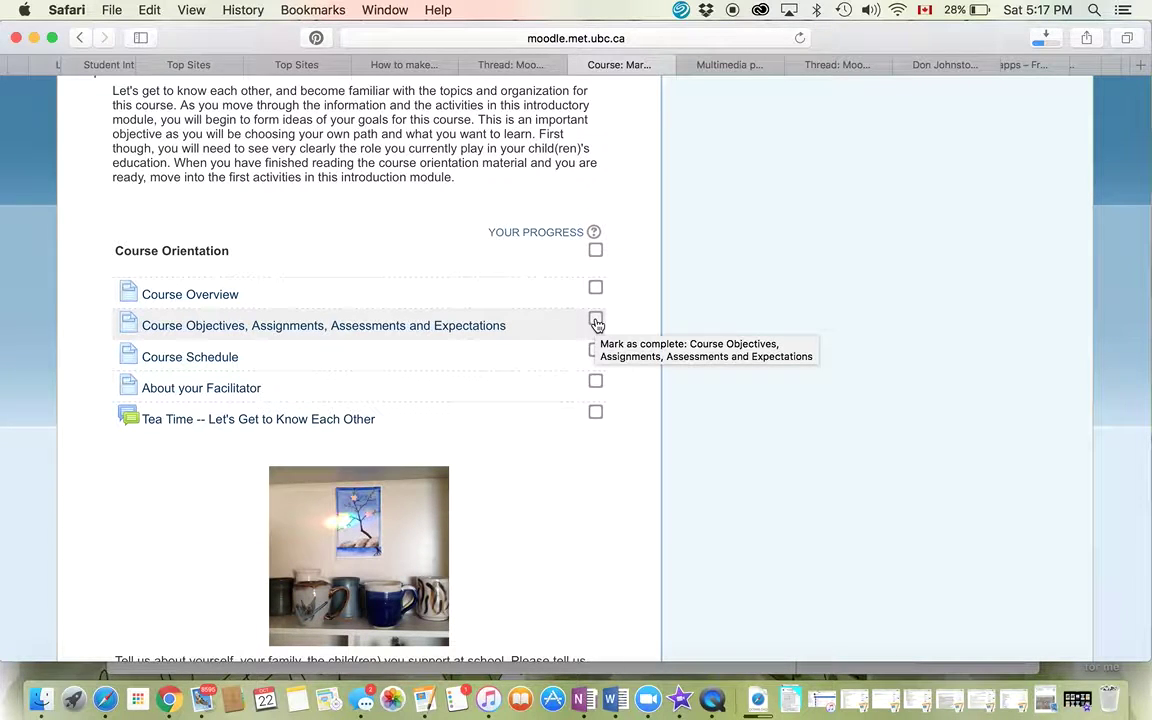
pyautogui.click(596, 322)
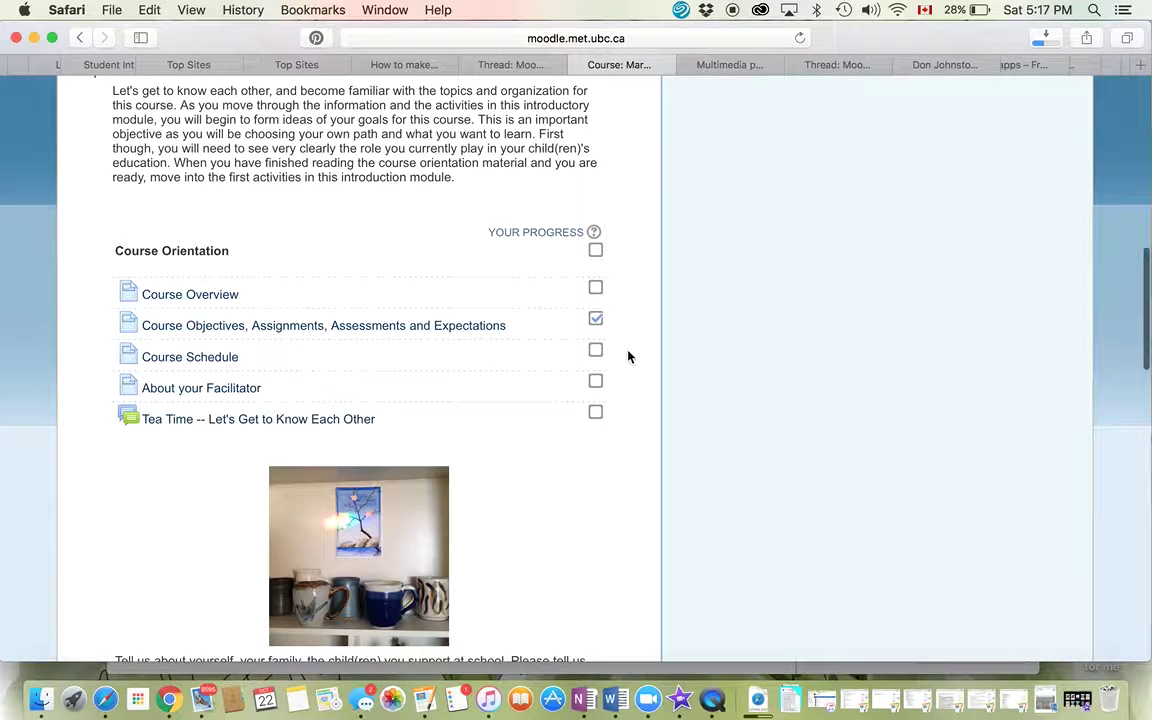
pyautogui.scroll(-3, 630, 356)
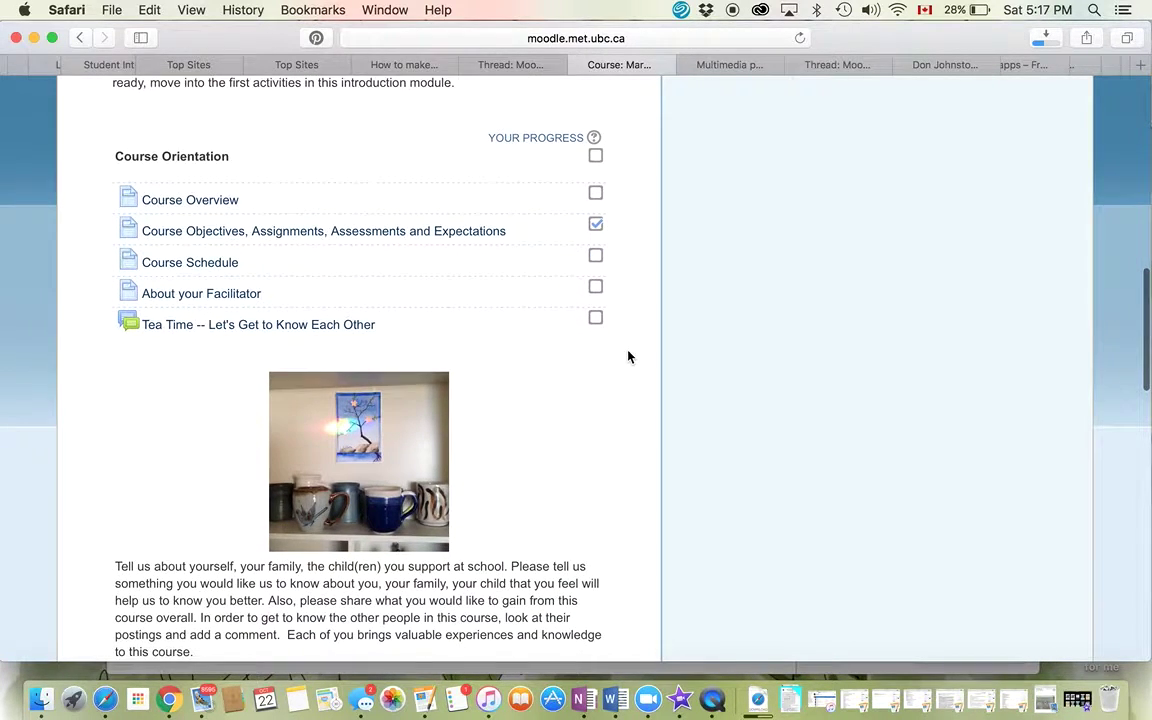
pyautogui.scroll(-3, 630, 356)
pyautogui.scroll(-1, 628, 356)
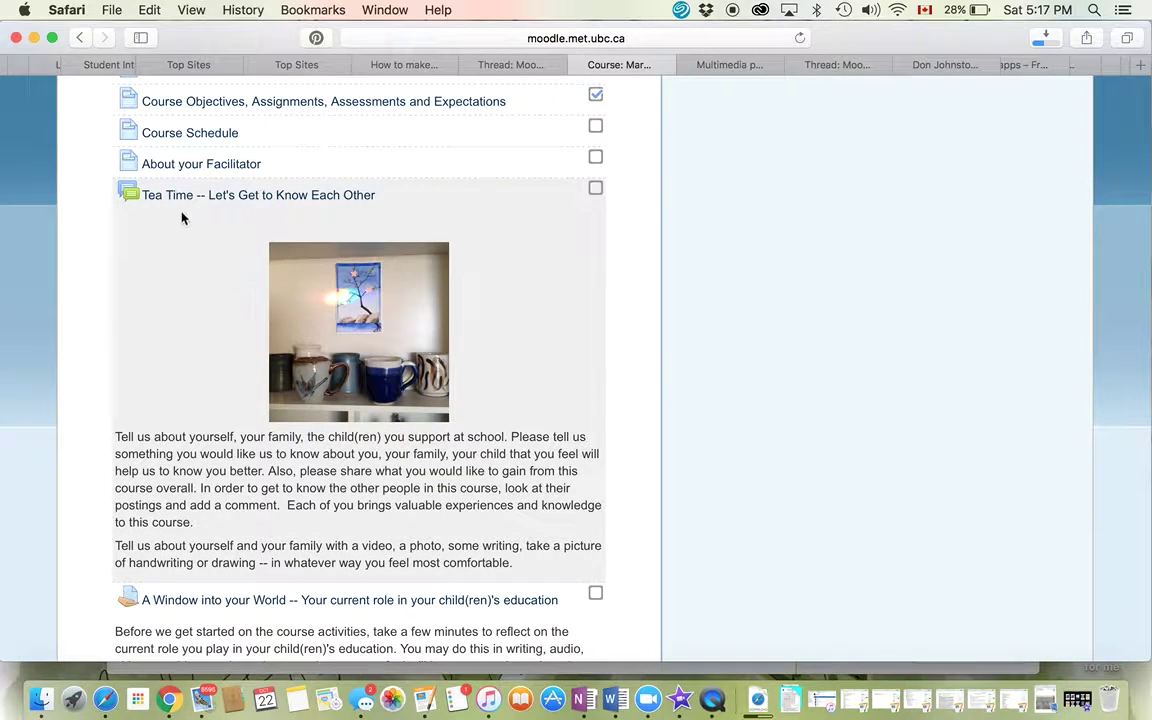
pyautogui.scroll(-3, 75, 311)
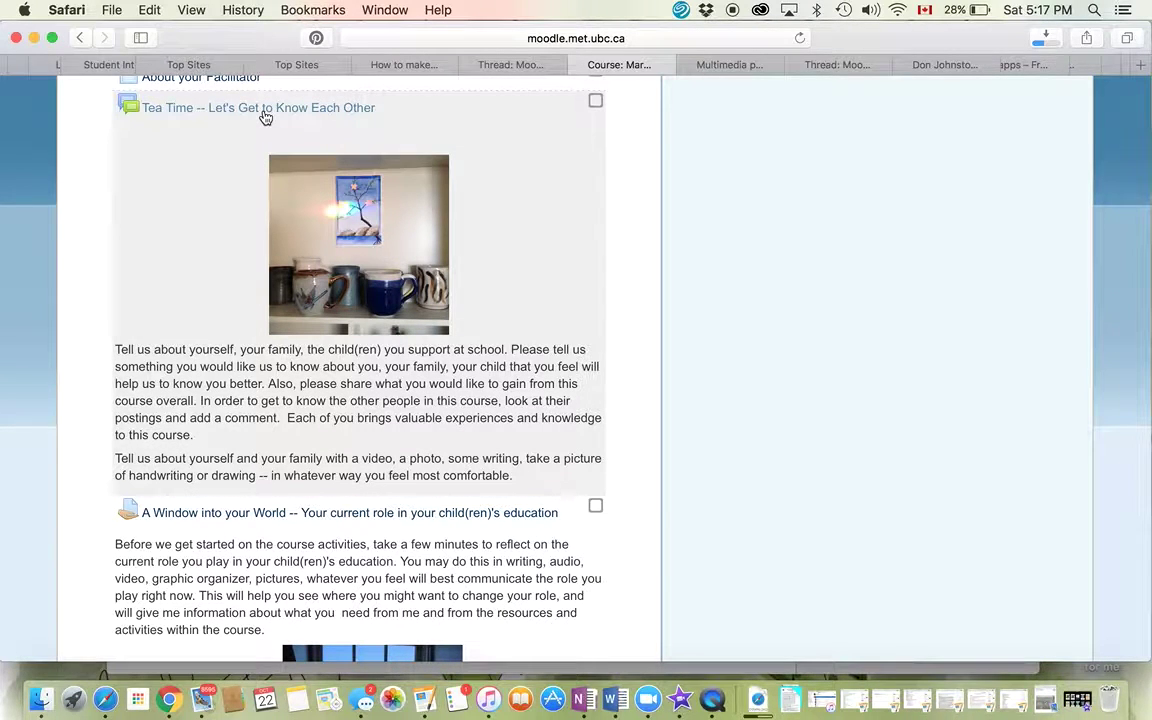
# Step: Open the Tea Time -- Let's Get to Know Each Other thread and view the original post and 'audio test' reply
pyautogui.click(348, 115)
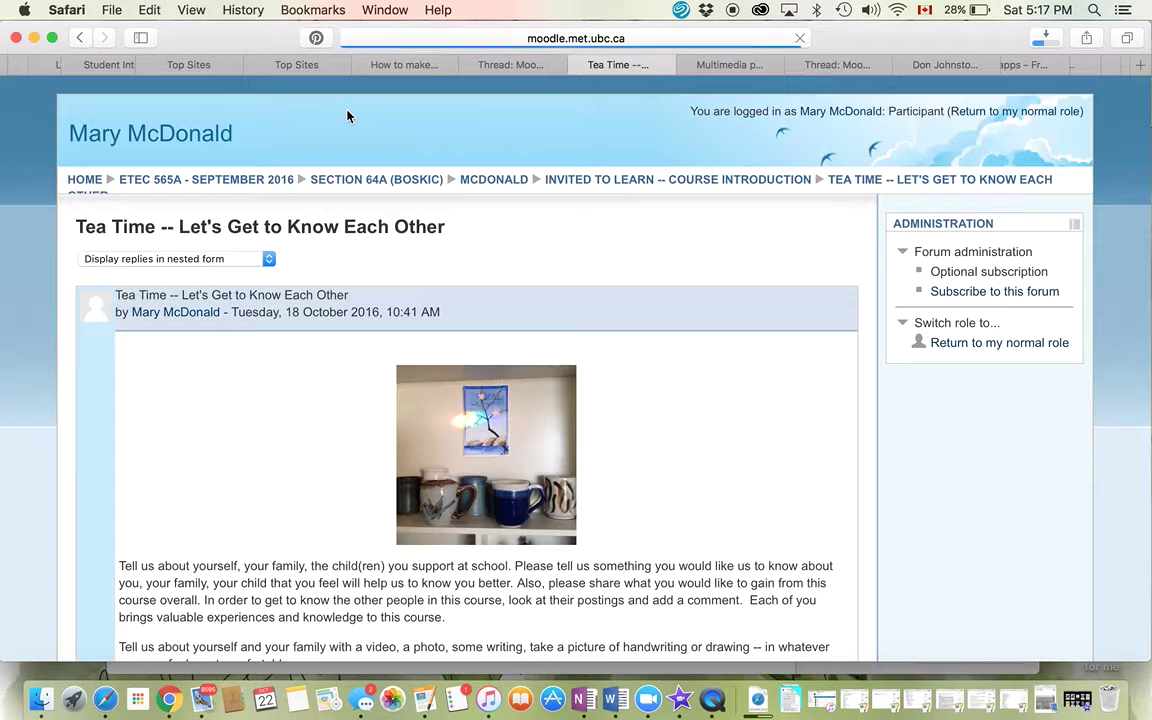
pyautogui.scroll(-5, 652, 318)
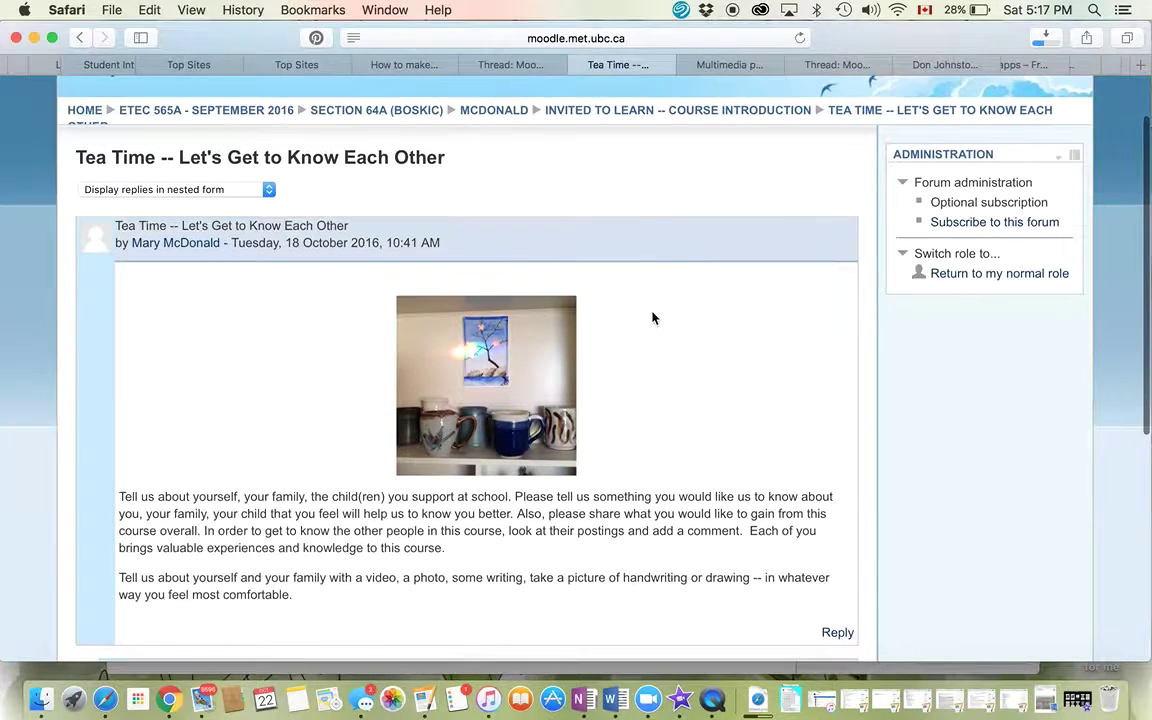
pyautogui.scroll(-5, 652, 318)
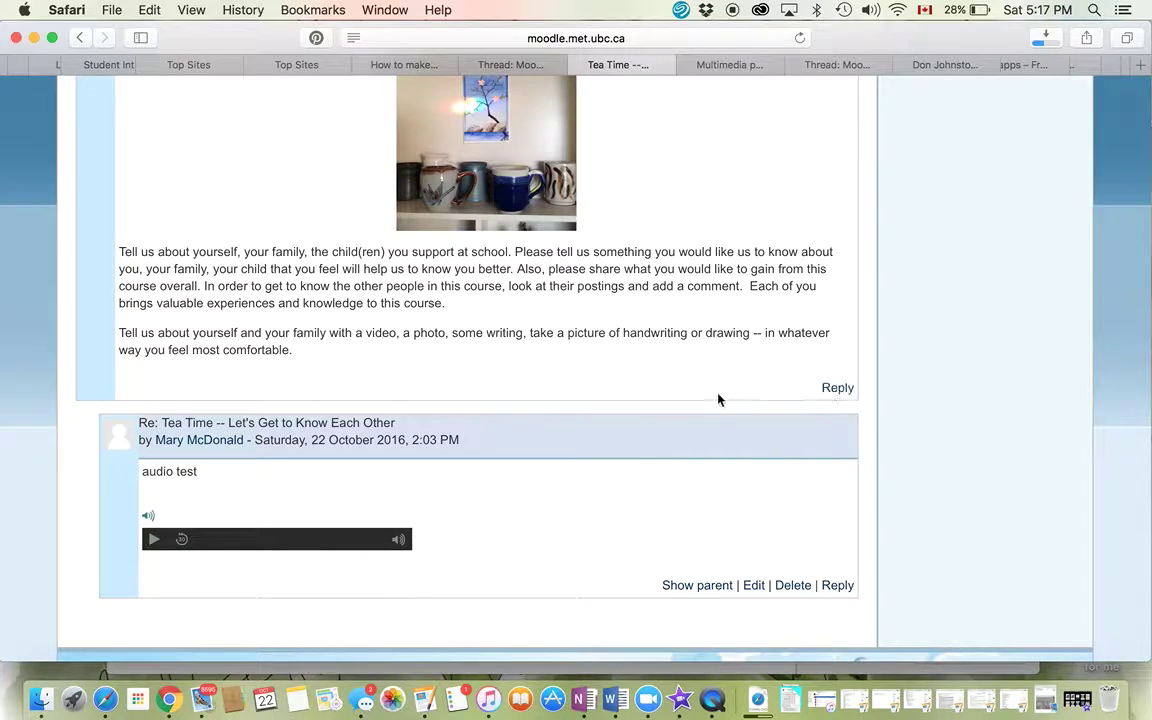
pyautogui.scroll(3, 709, 400)
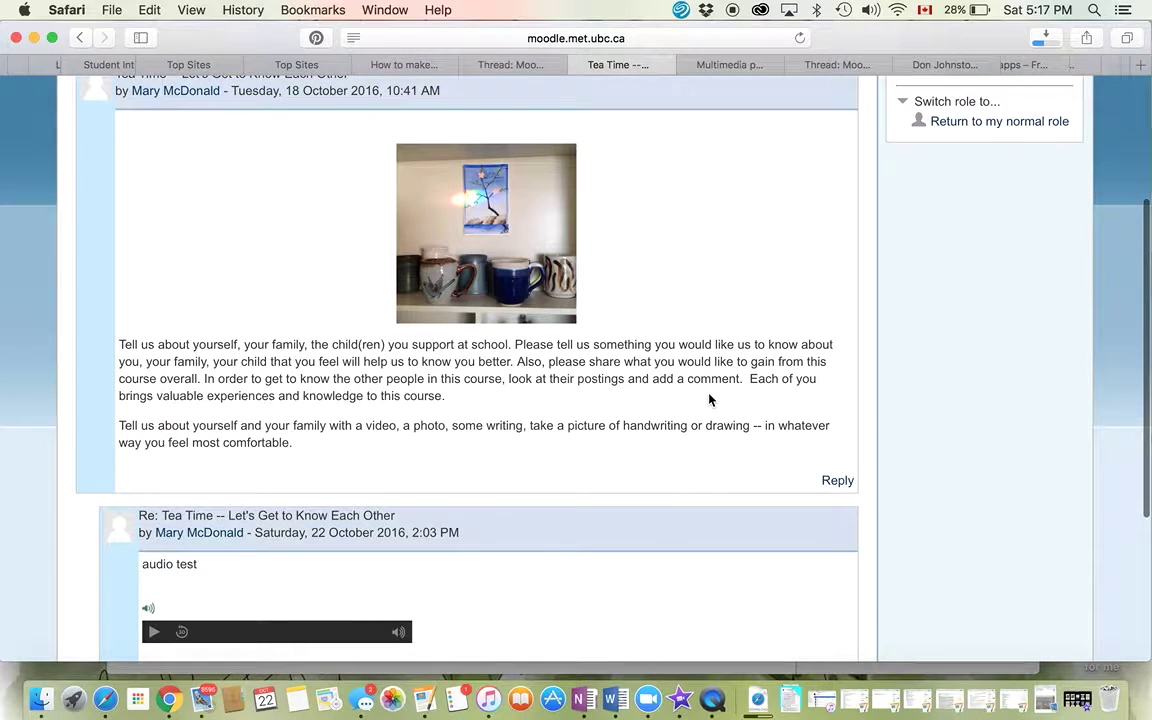
# Step: Draft a reply introducing yourself by name and your two teenaged daughters, then cancel it without posting
pyautogui.click(840, 482)
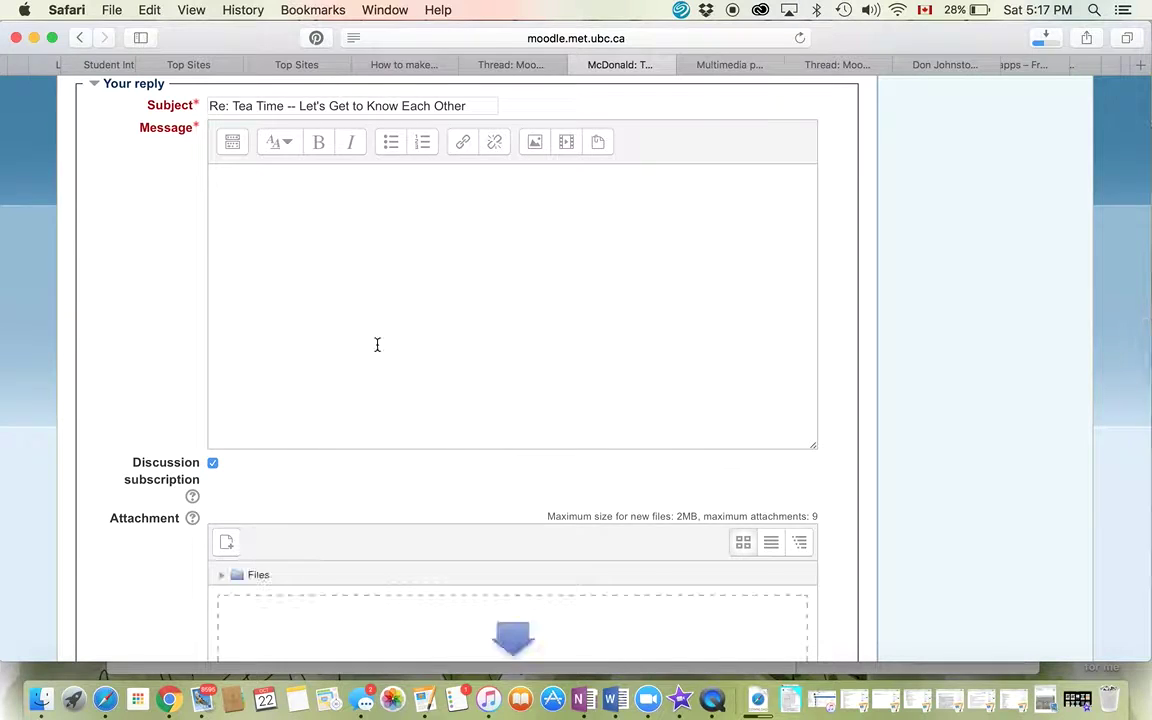
pyautogui.scroll(3, 377, 344)
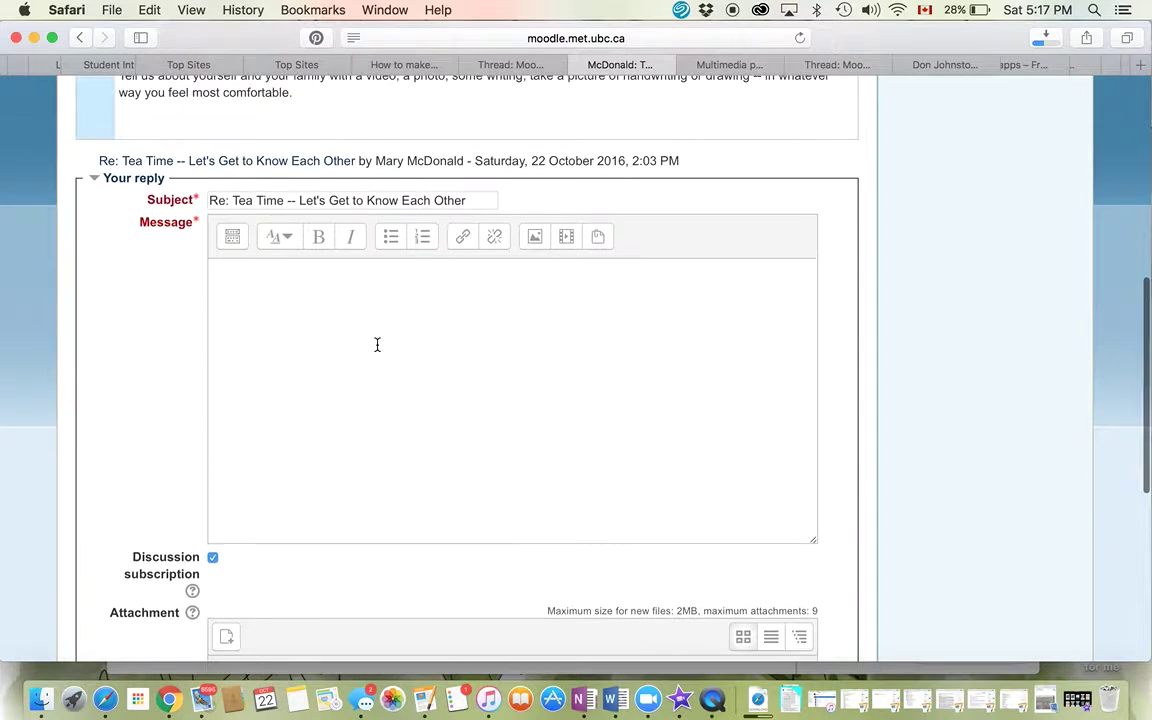
pyautogui.click(260, 299)
pyautogui.write('Hello')
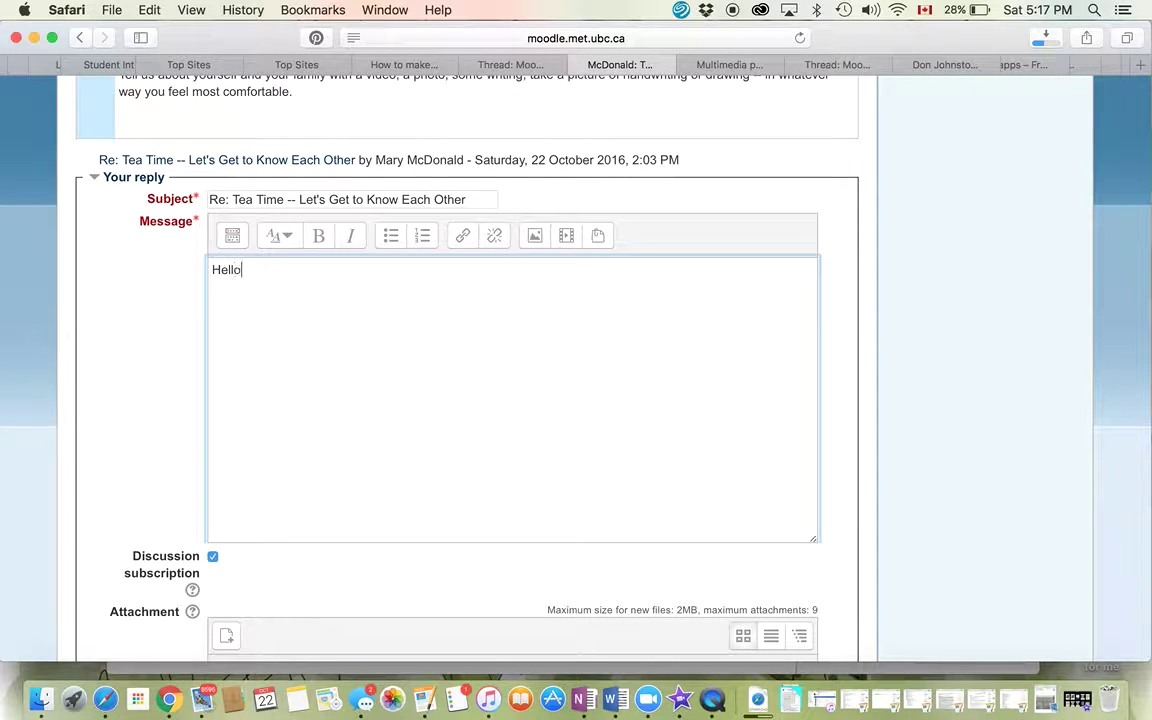
pyautogui.write('My name is ')
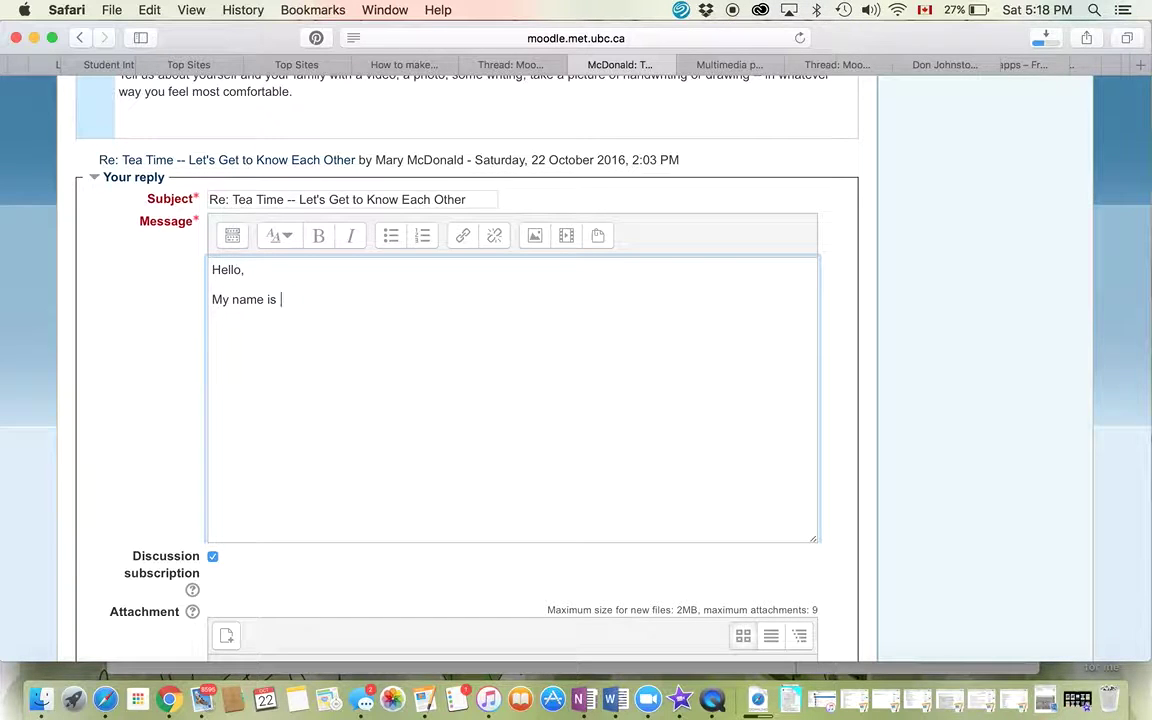
pyautogui.write('mary McDonald. I have t')
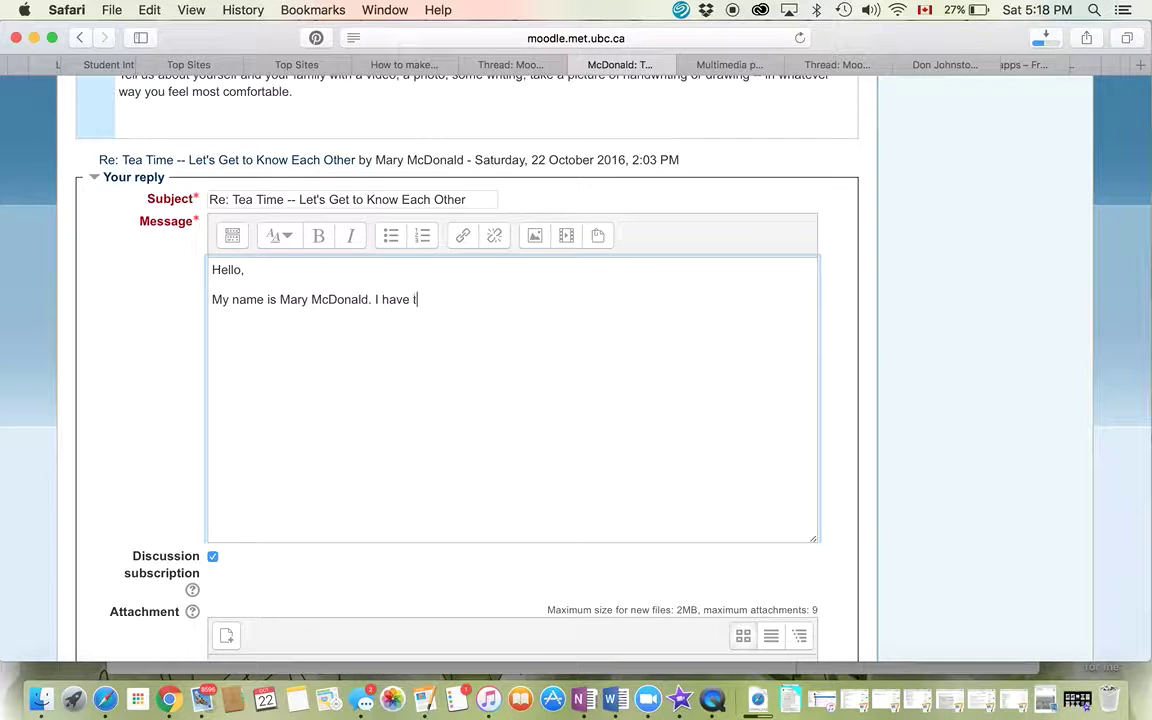
pyautogui.write('wo teenaged daughters')
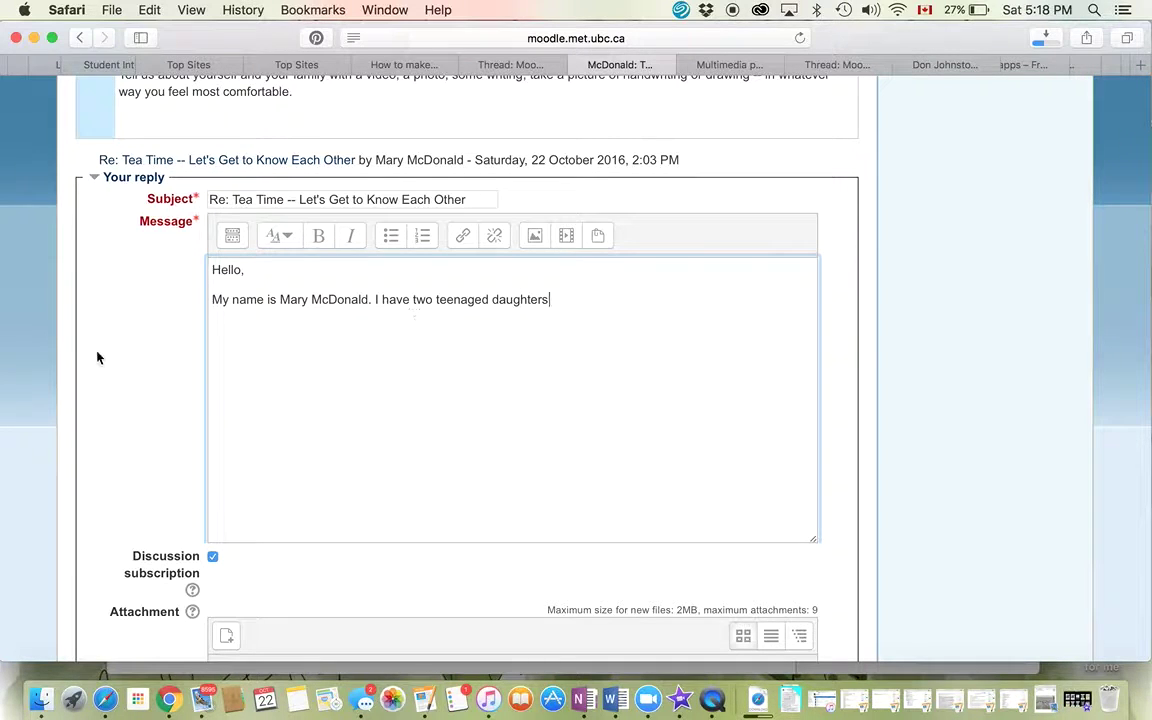
pyautogui.scroll(-5, 102, 356)
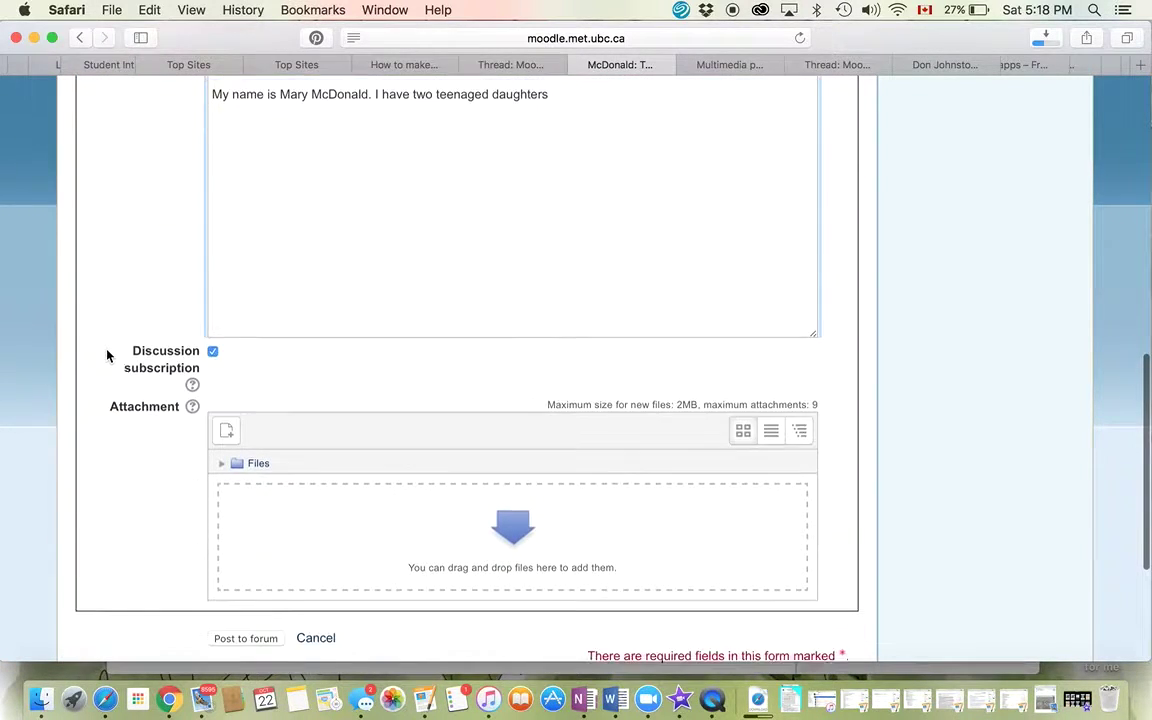
pyautogui.scroll(-1, 106, 355)
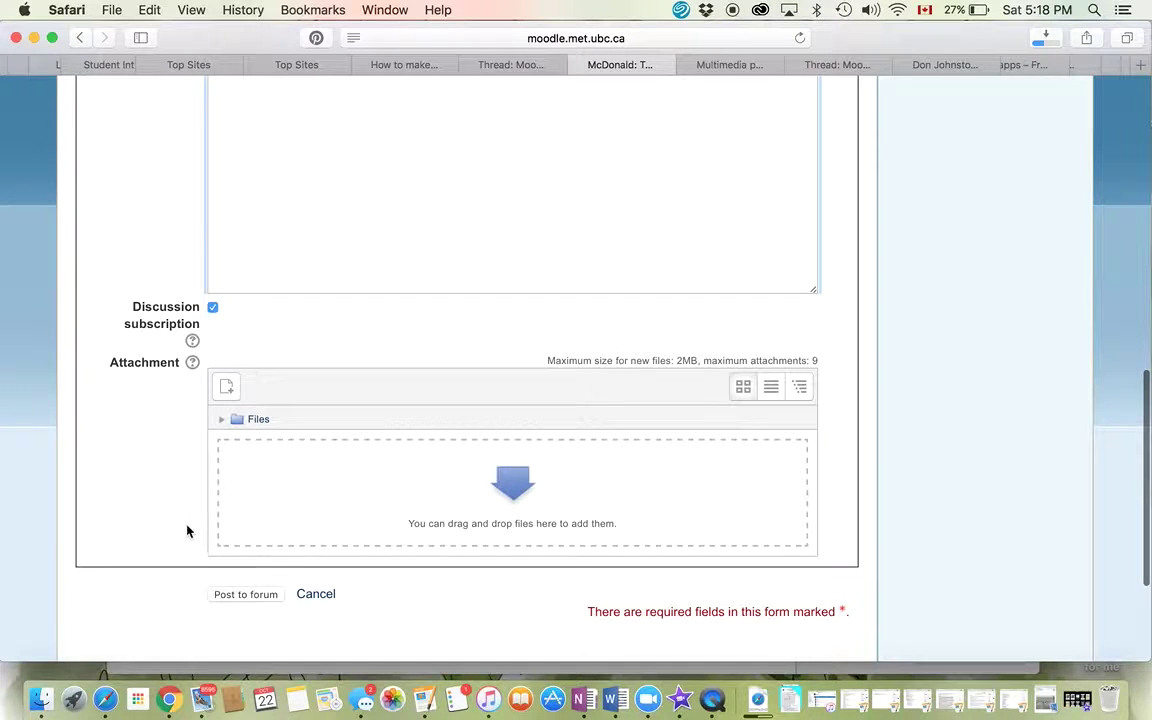
pyautogui.scroll(-1, 183, 528)
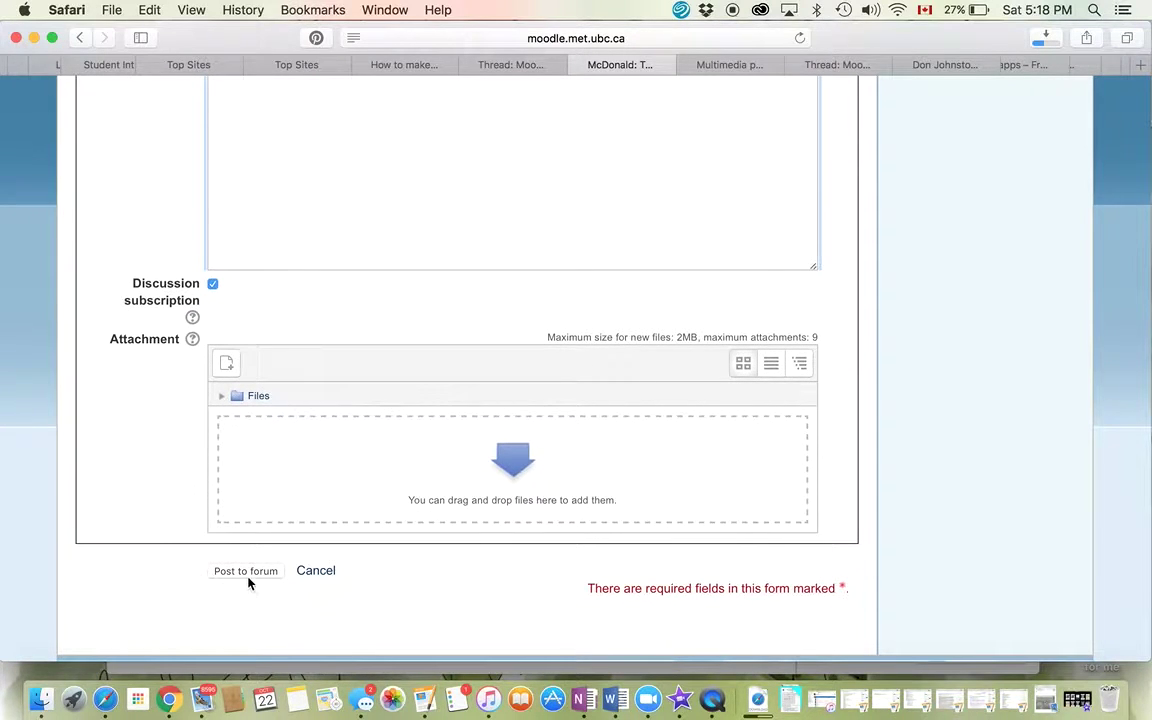
pyautogui.click(319, 577)
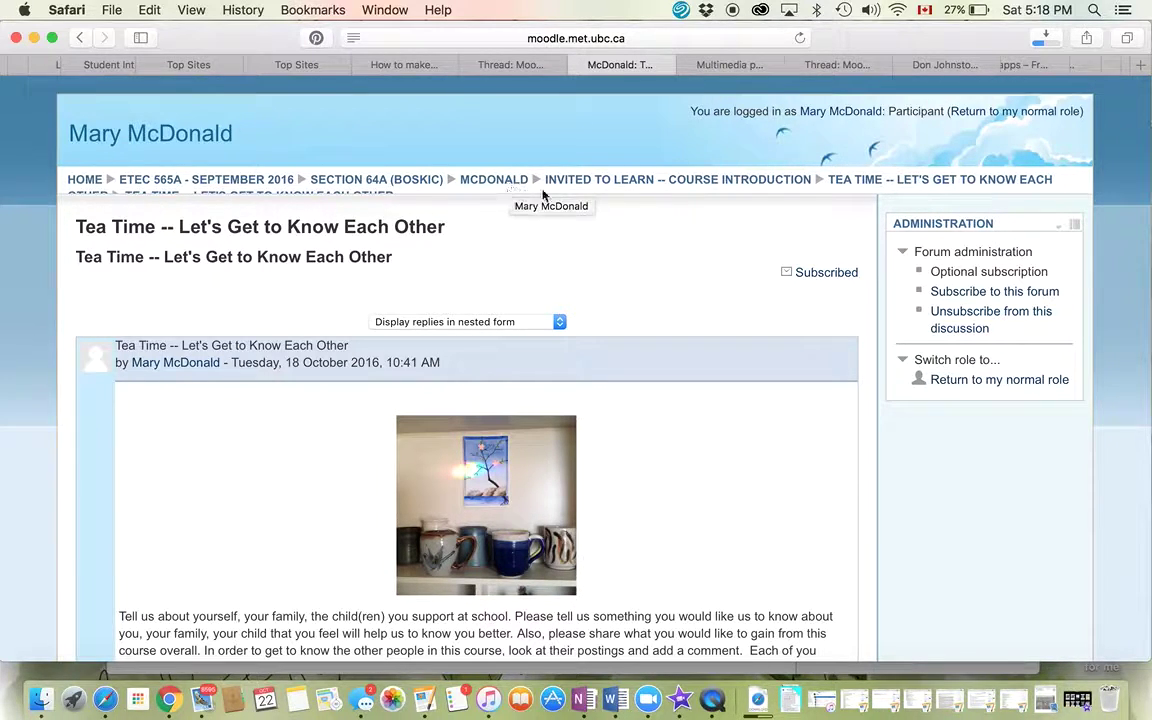
# Step: Return to the Invited to Learn -- Course Introduction page via the breadcrumb trail
pyautogui.click(655, 182)
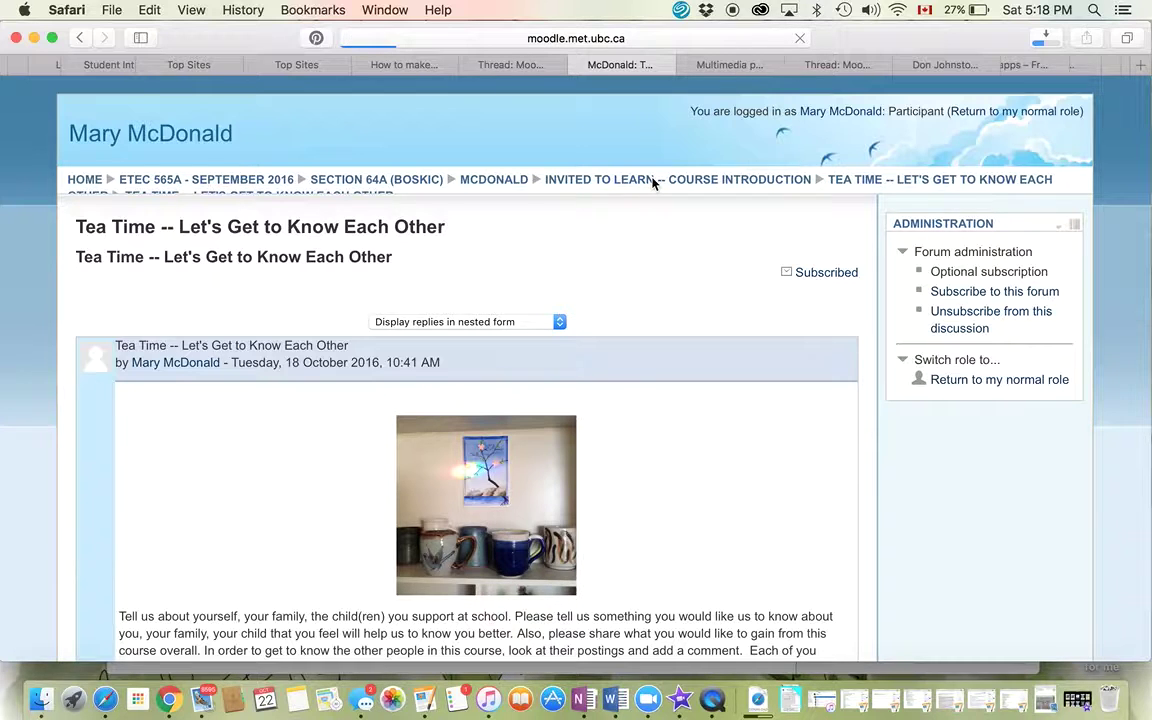
# Step: Scroll past Course Orientation and A Window into your World to the 'My top 3 questions' padlet
pyautogui.scroll(-5, 560, 346)
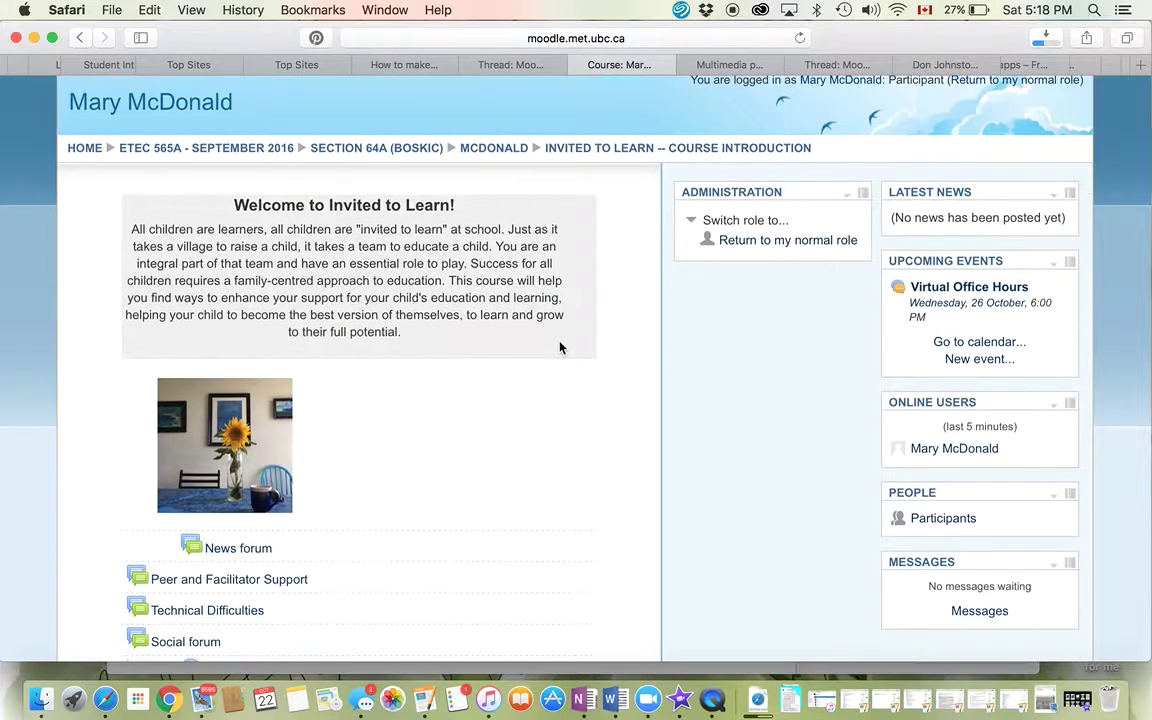
pyautogui.scroll(-3, 600, 395)
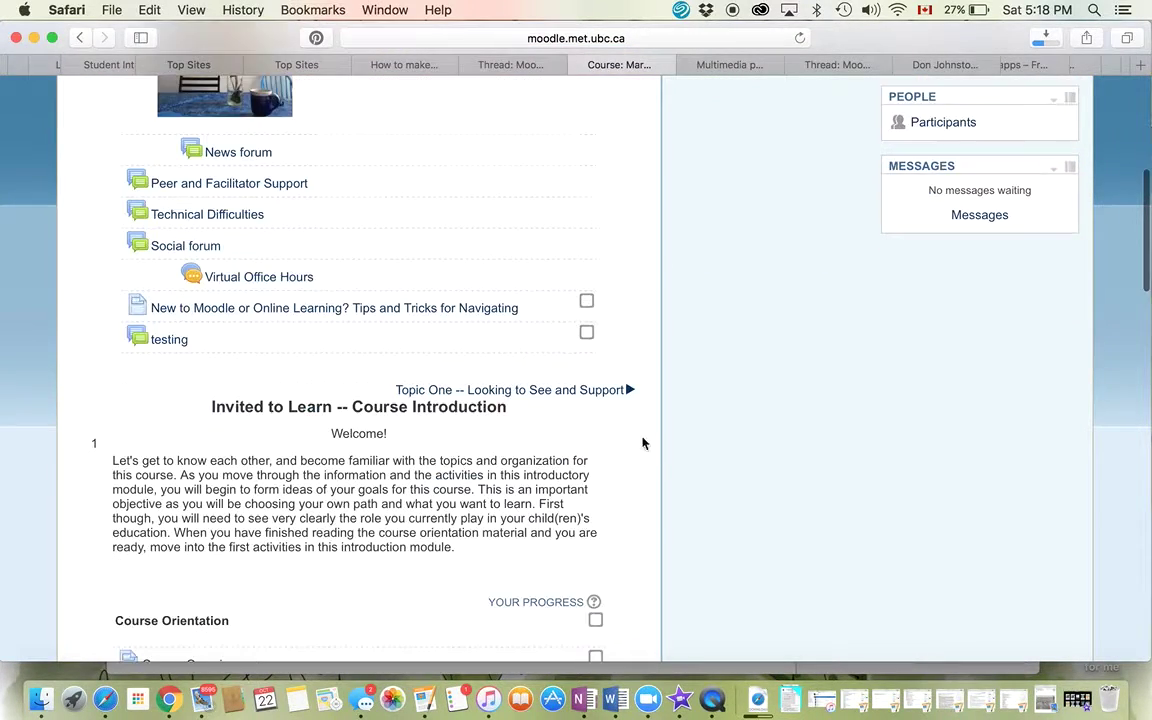
pyautogui.scroll(-5, 675, 455)
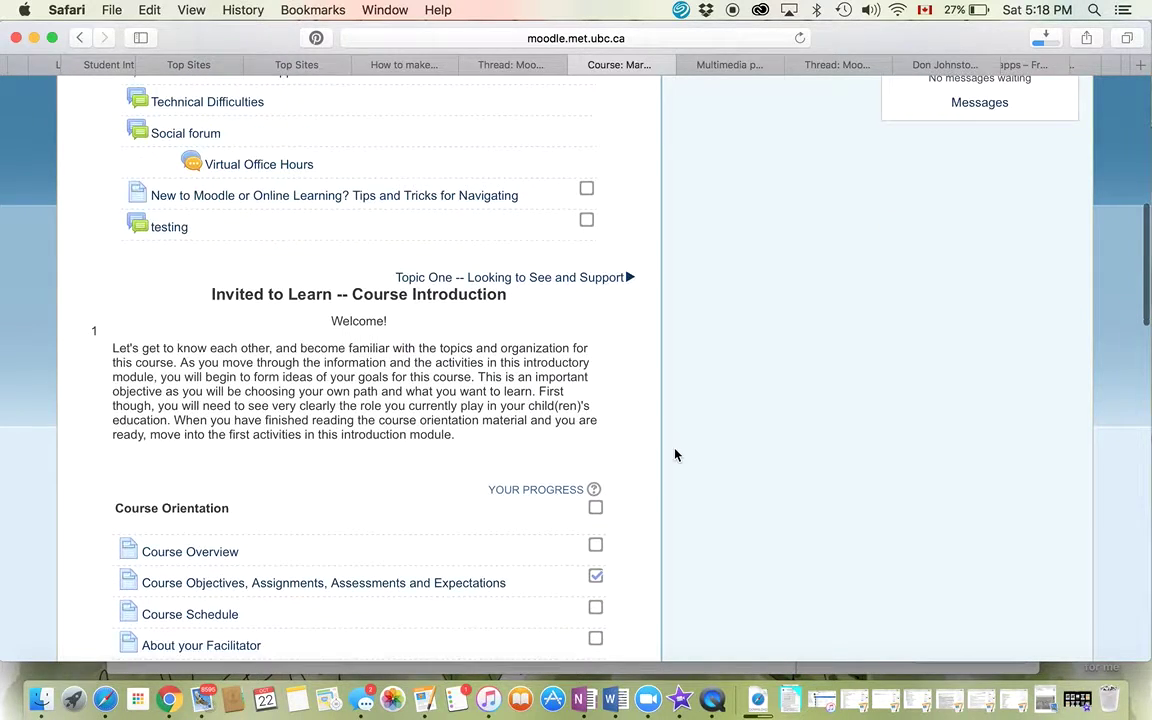
pyautogui.scroll(-2, 675, 455)
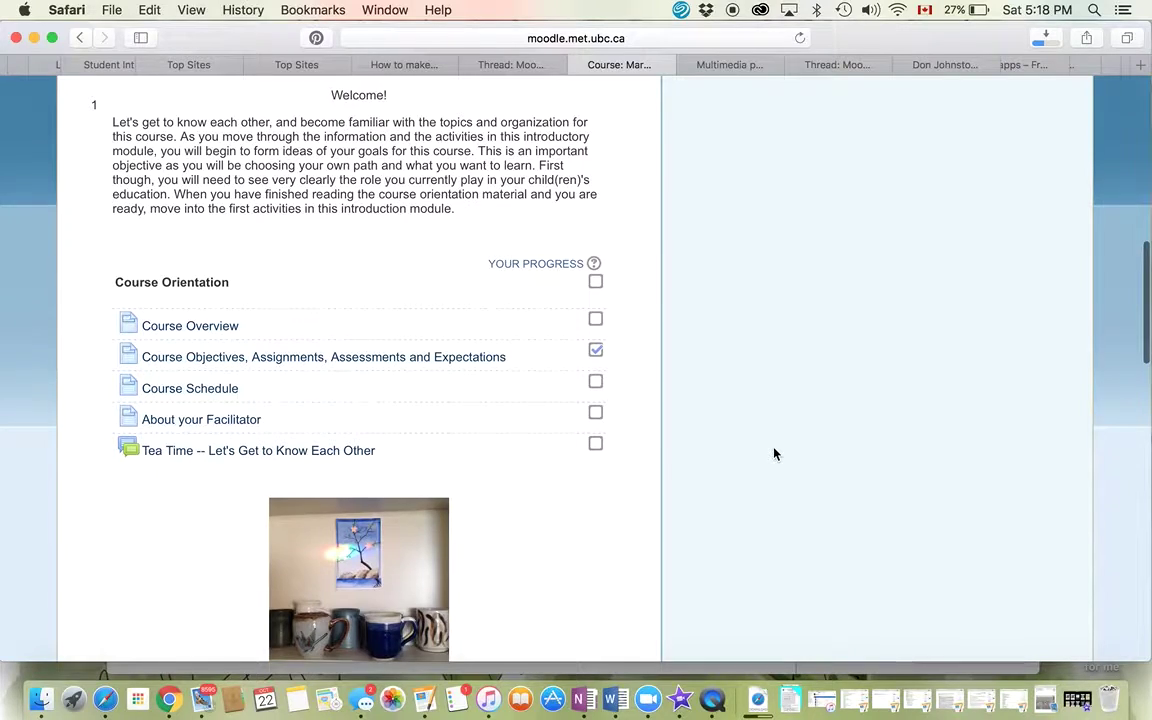
pyautogui.scroll(-2, 774, 453)
pyautogui.scroll(-6, 774, 453)
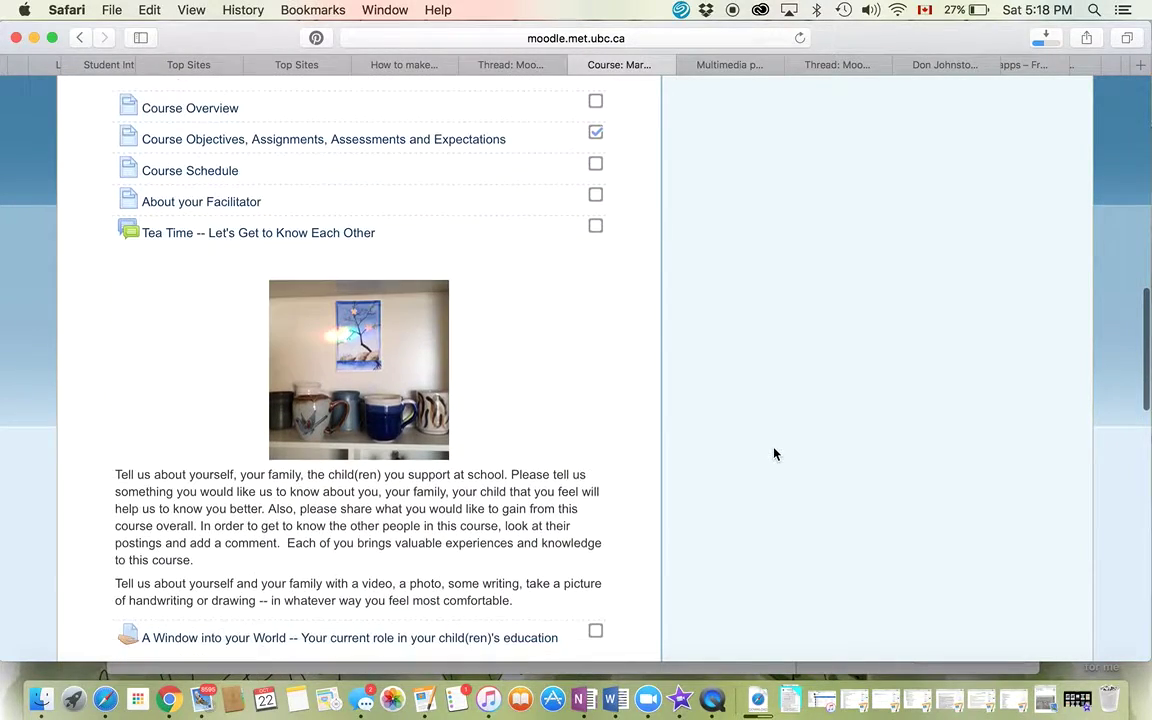
pyautogui.scroll(-7, 774, 453)
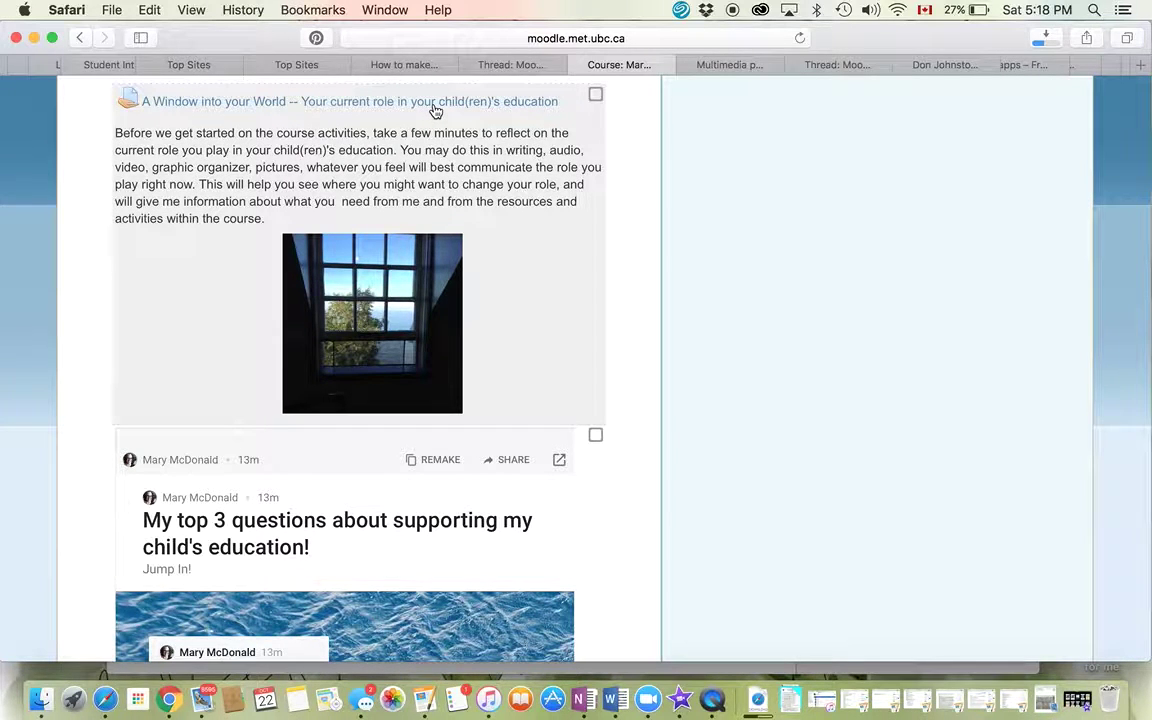
pyautogui.scroll(-1, 680, 203)
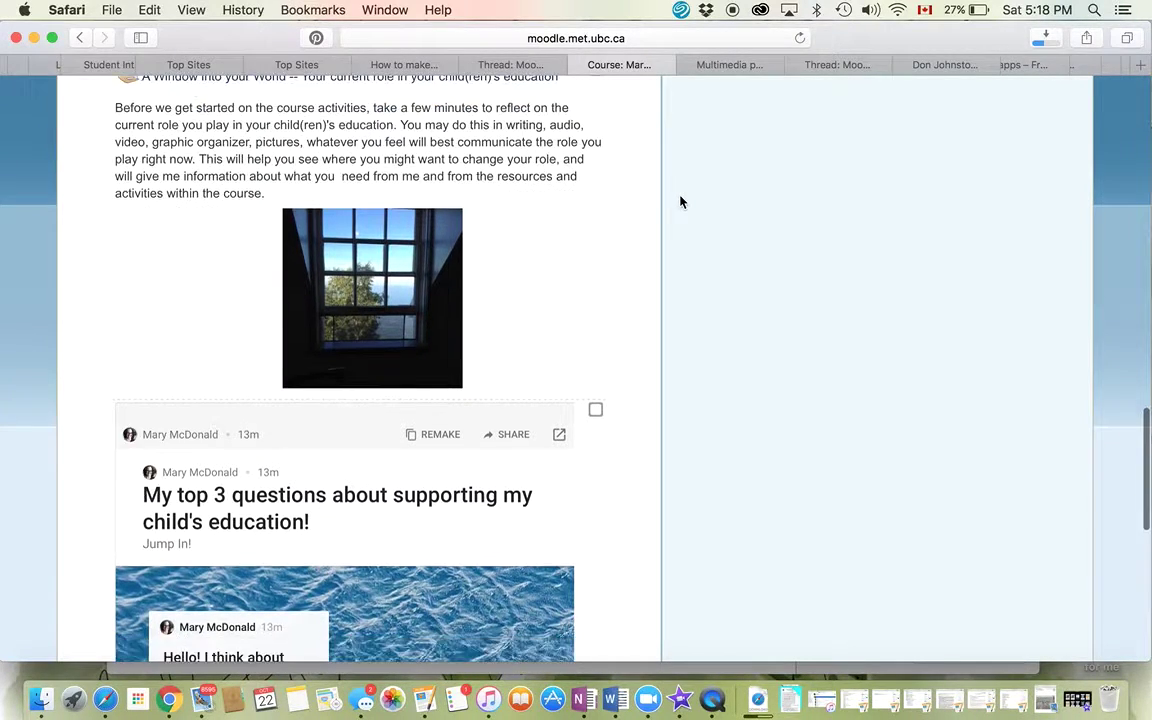
pyautogui.scroll(-3, 680, 203)
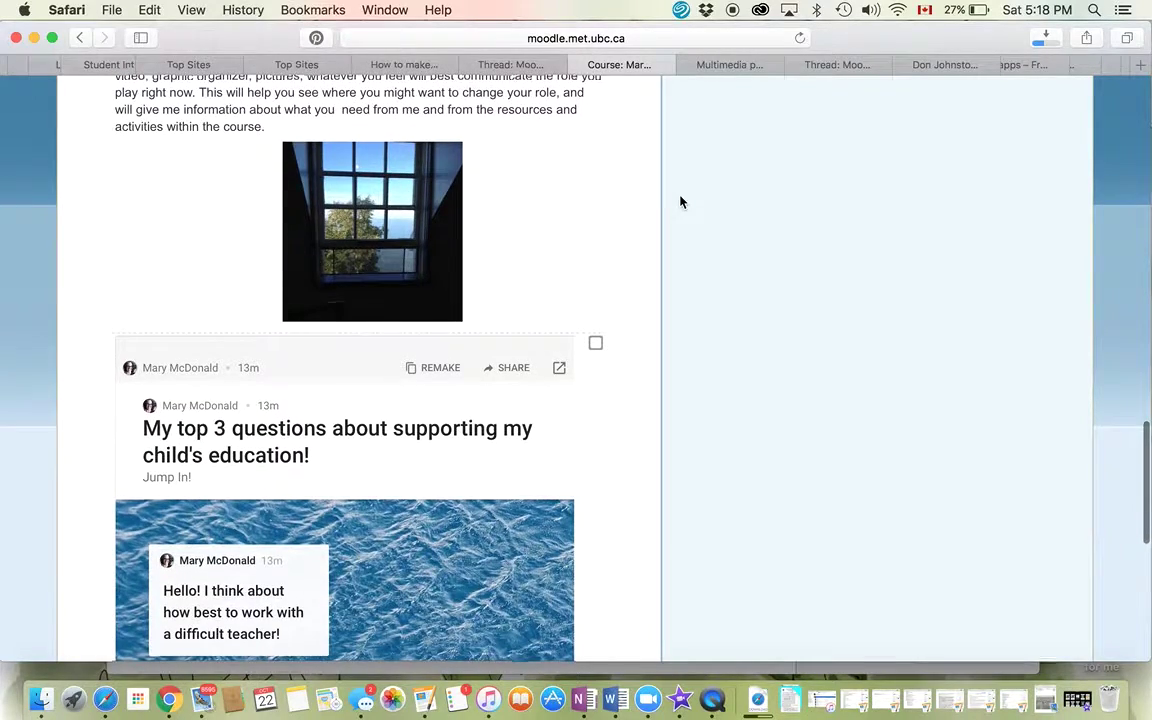
pyautogui.scroll(-7, 680, 203)
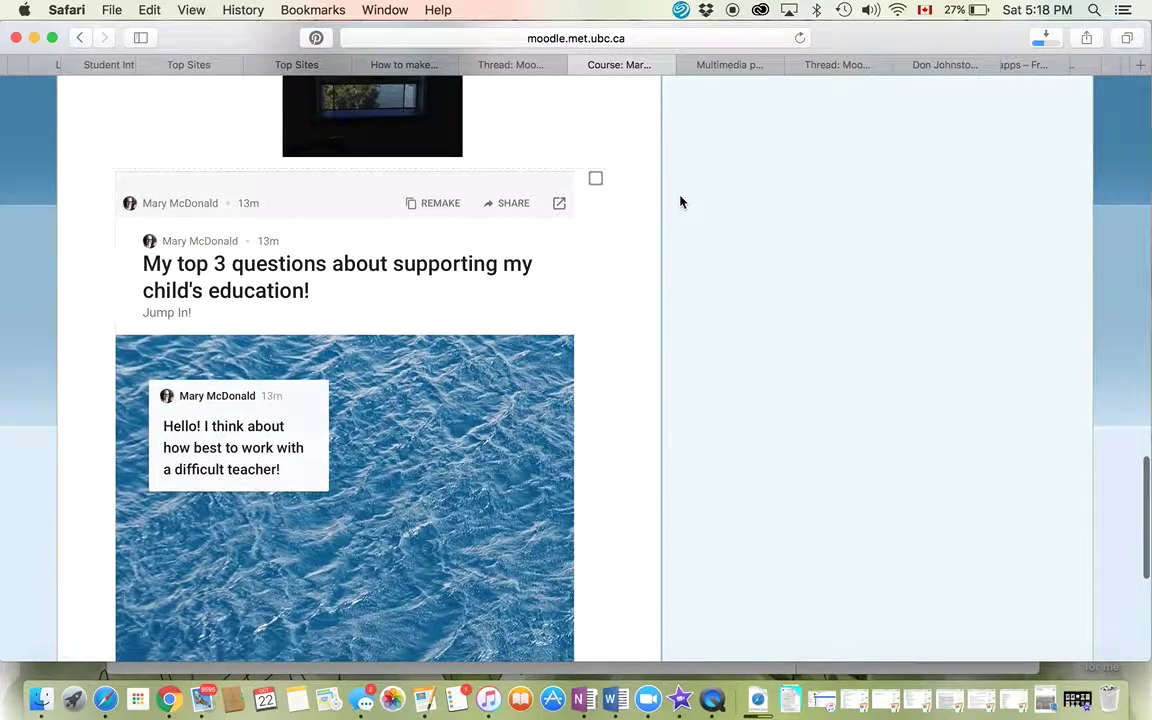
pyautogui.scroll(-5, 680, 203)
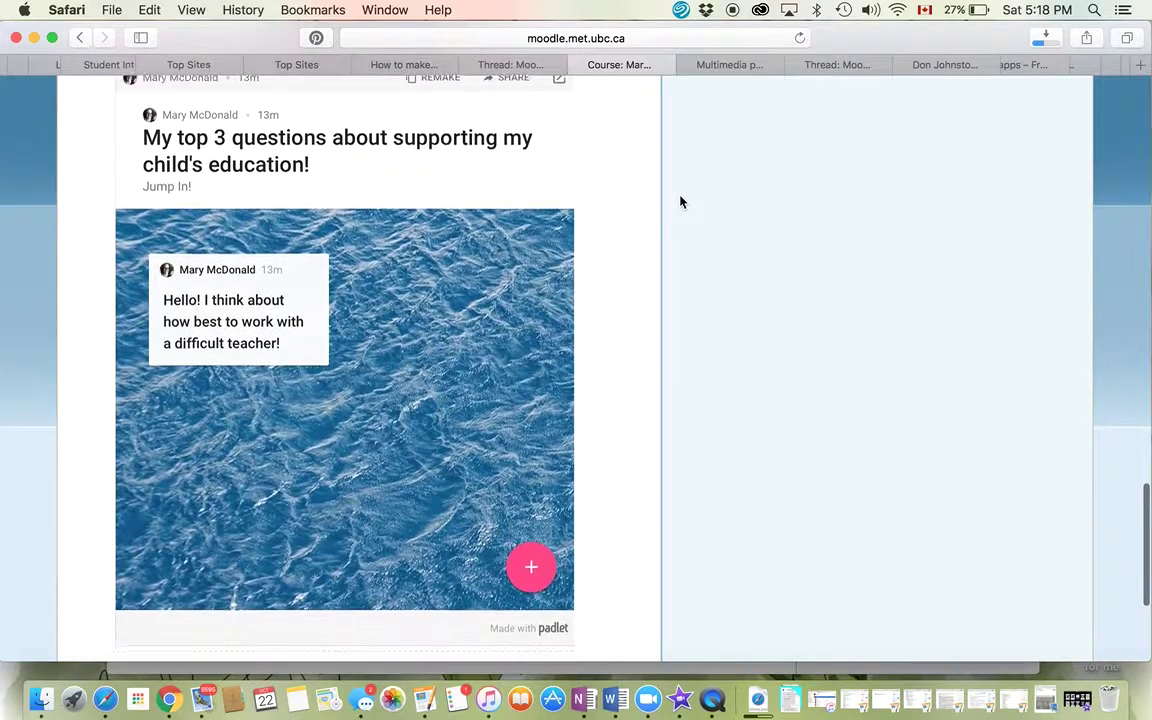
pyautogui.scroll(-1, 680, 203)
pyautogui.scroll(1, 680, 203)
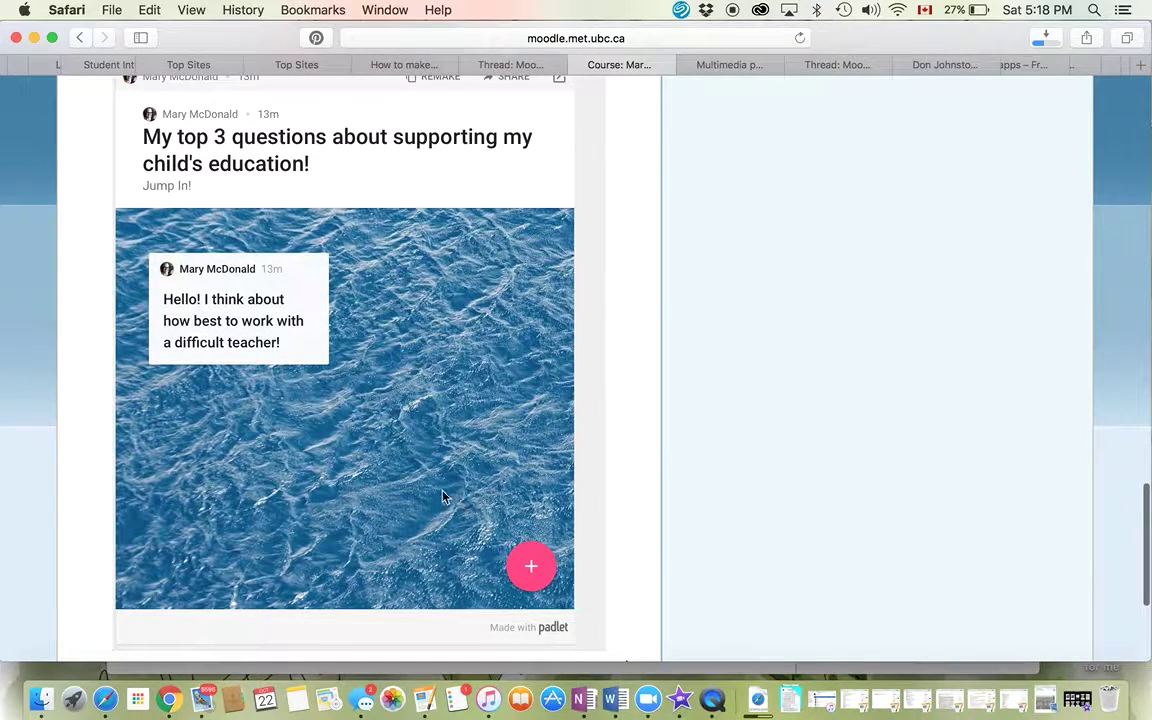